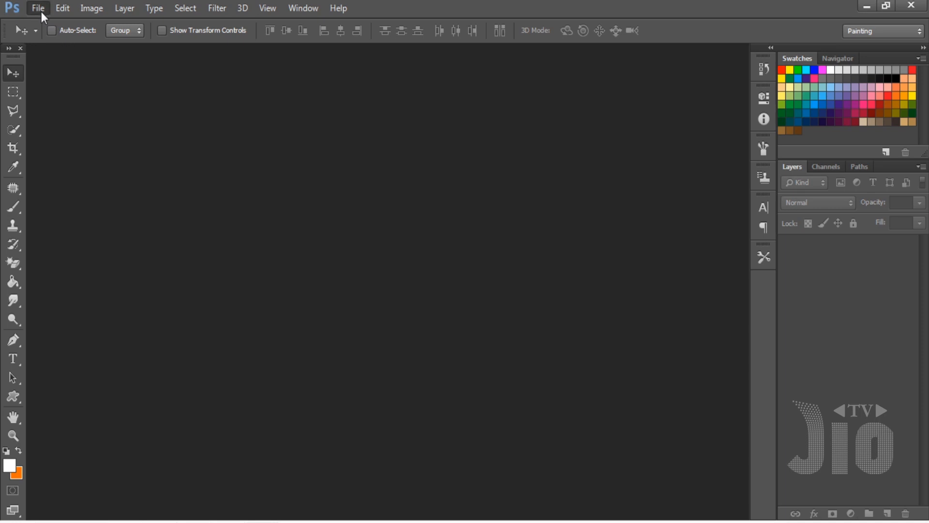
# Step: Create a new document 1920 pixels wide and 1080 pixels high at a resolution of 72 pixels/inch
pyautogui.click(40, 10)
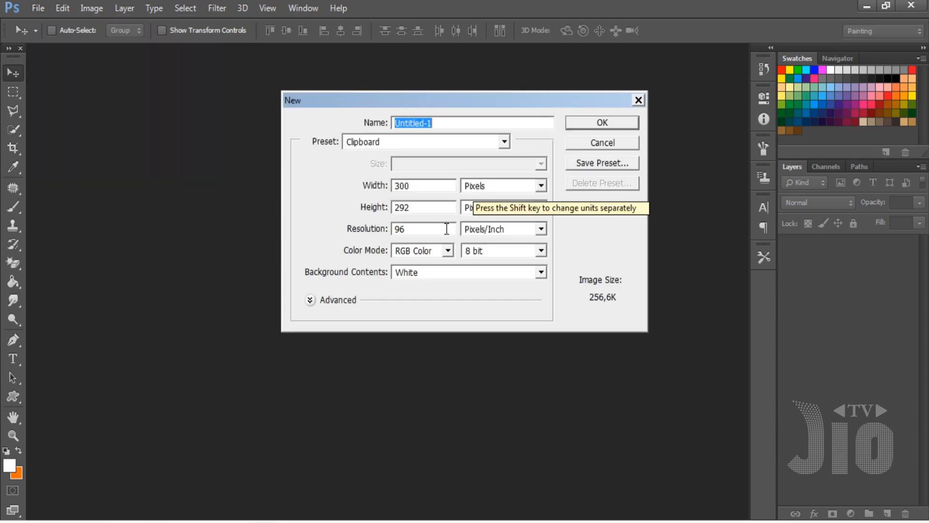
pyautogui.click(369, 232)
pyautogui.write('72')
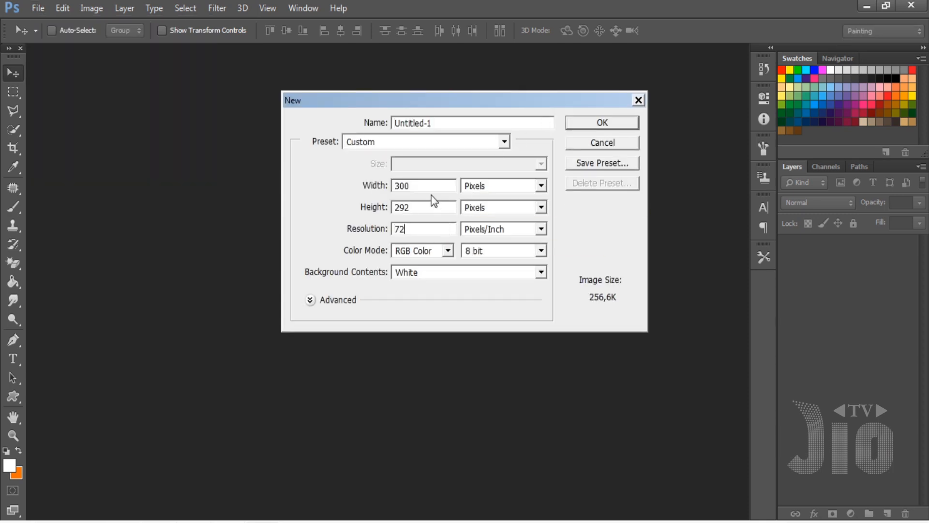
pyautogui.click(372, 187)
pyautogui.write('1920')
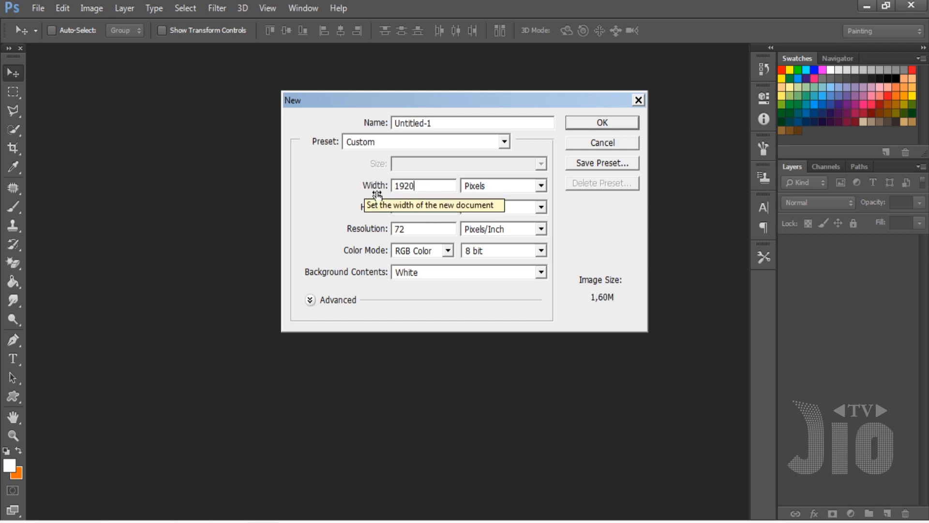
pyautogui.click(348, 209)
pyautogui.write('1080')
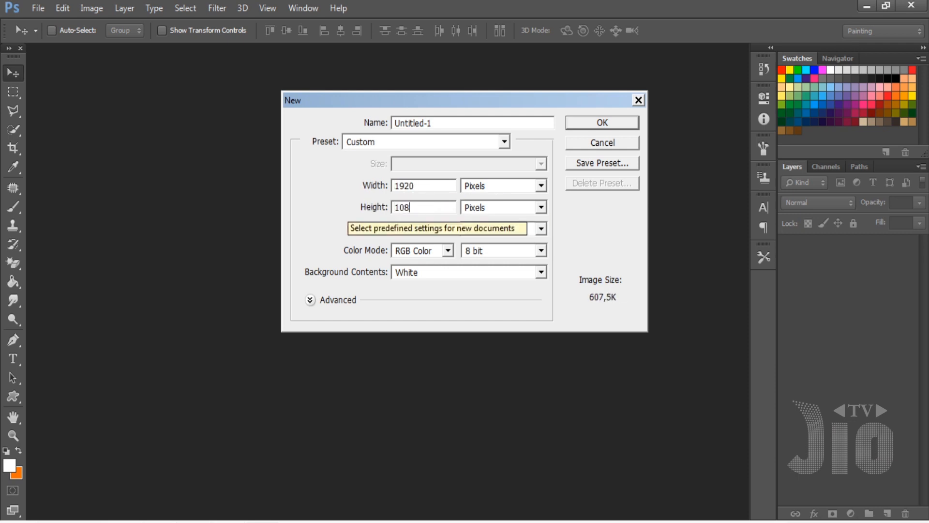
pyautogui.click(602, 123)
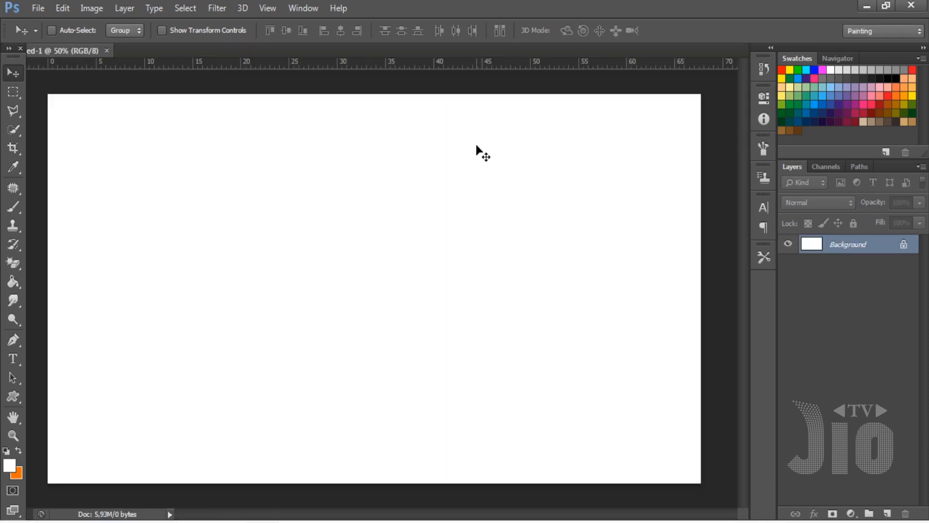
# Step: Invert the white background layer to black
pyautogui.hotkey('ctrl', 'i')
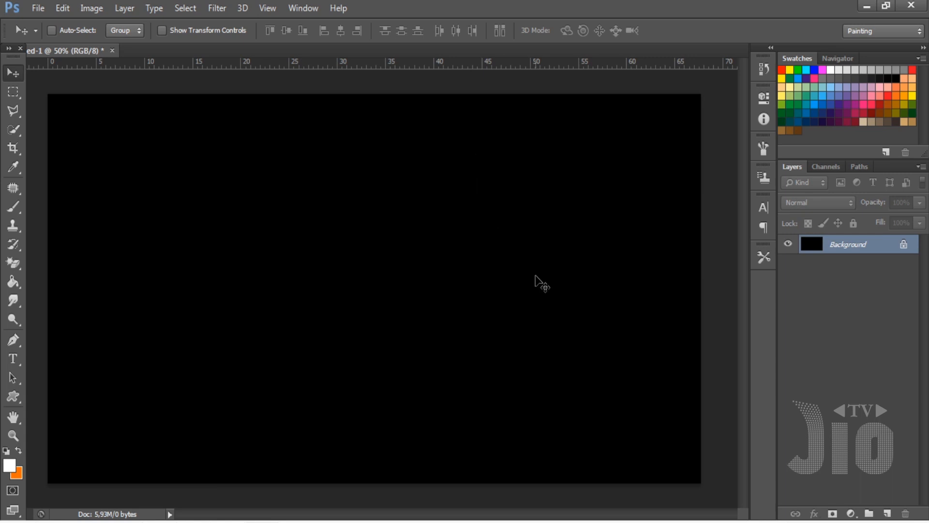
pyautogui.click(268, 8)
pyautogui.click(286, 123)
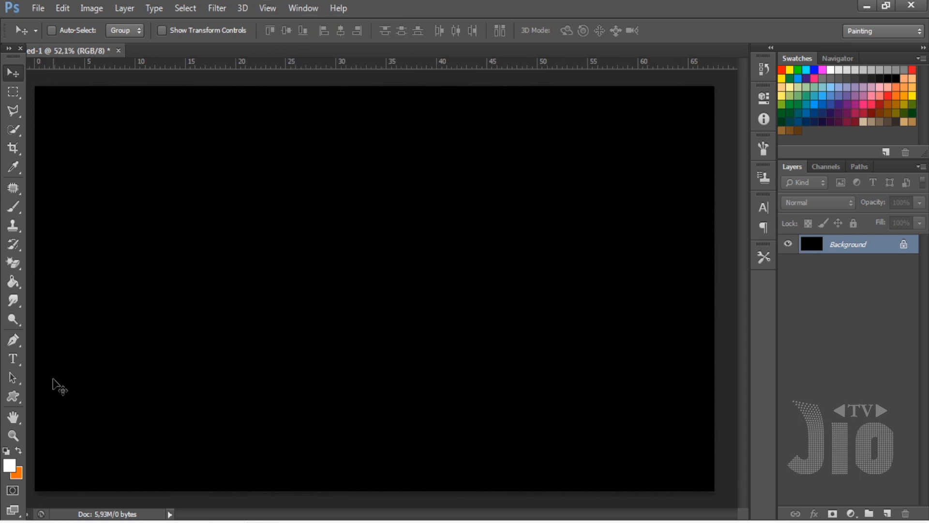
# Step: Add the horizontal text "A P I" in white on the black canvas
pyautogui.click(16, 362)
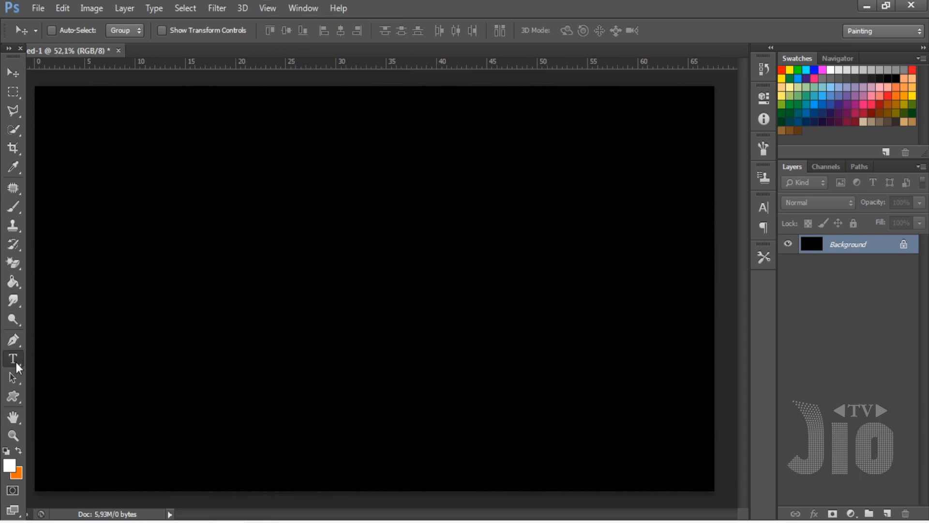
pyautogui.click(16, 362)
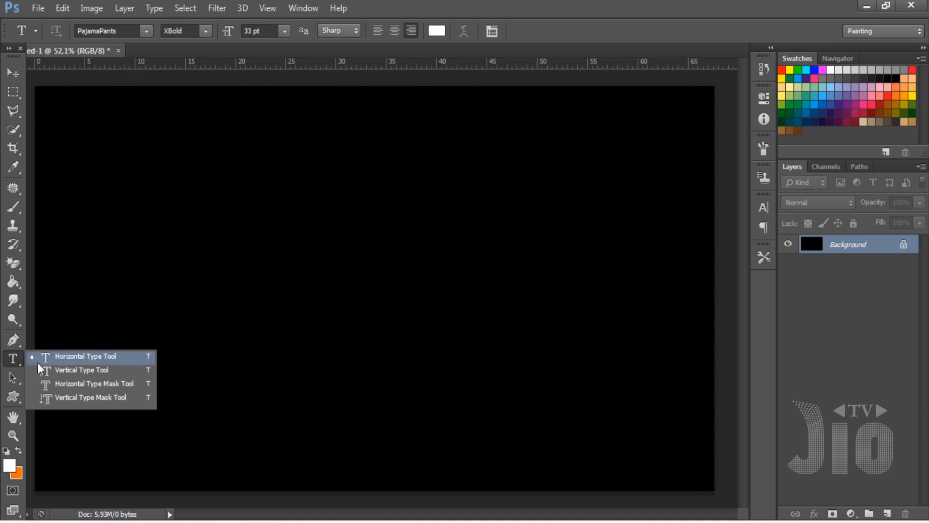
pyautogui.click(39, 359)
pyautogui.click(285, 270)
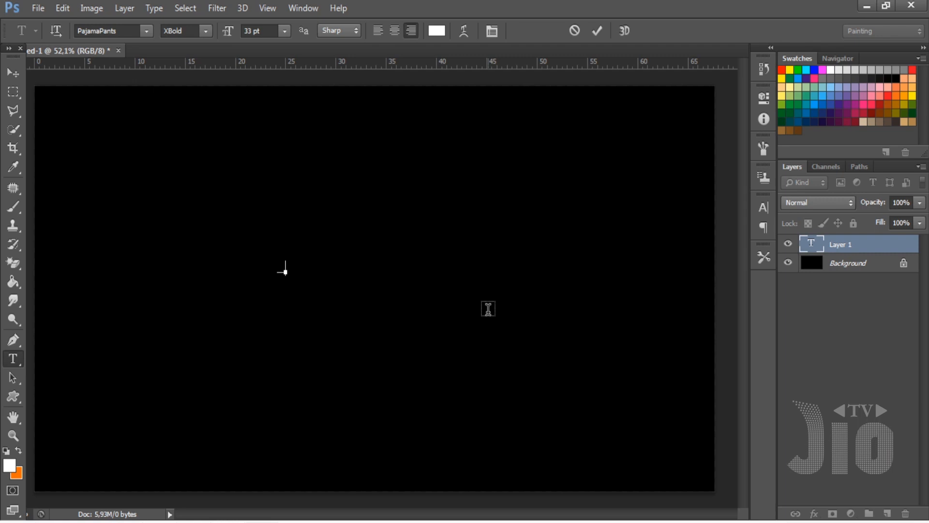
pyautogui.write('API')
pyautogui.click(13, 72)
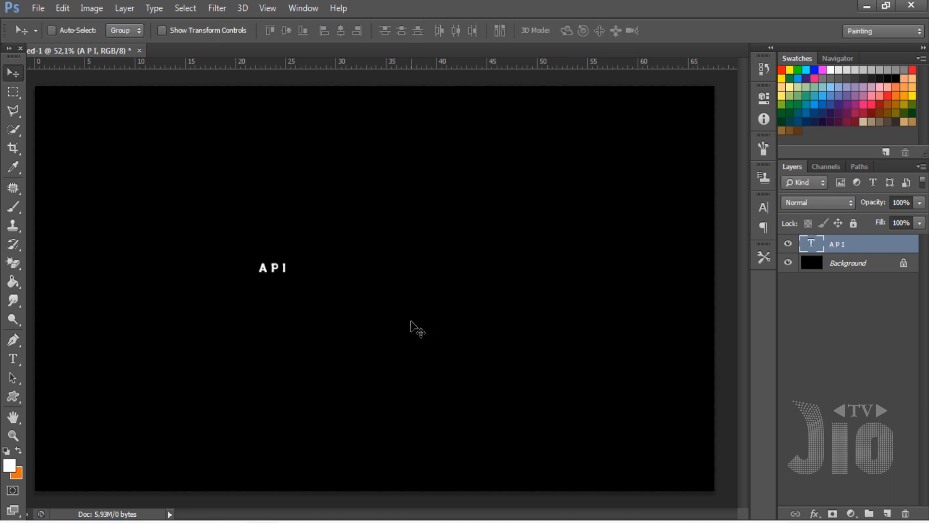
# Step: Enlarge the "A P I" text to span more than half the canvas width and move it to the middle of the canvas
pyautogui.hotkey('ctrl', 't')
pyautogui.moveTo(290, 259); pyautogui.dragTo(665, 125)
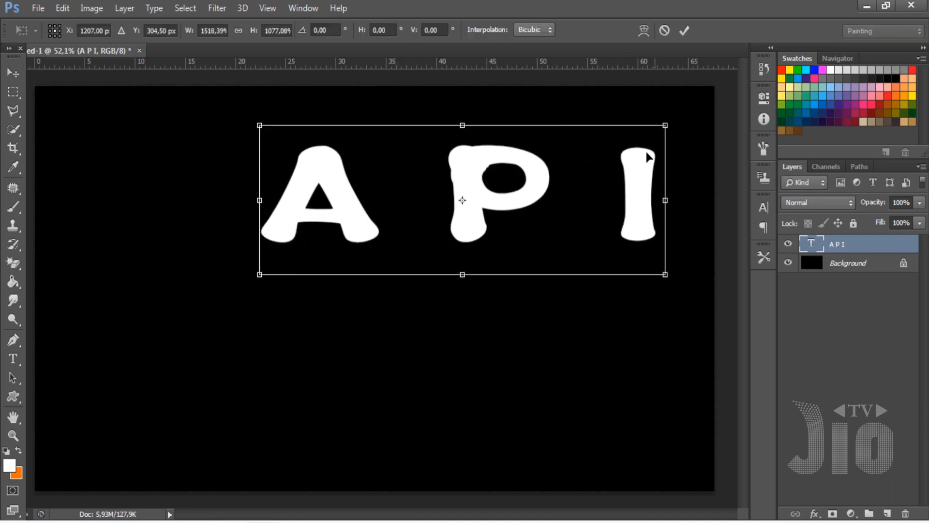
pyautogui.moveTo(607, 214); pyautogui.dragTo(468, 335)
pyautogui.press('Return')
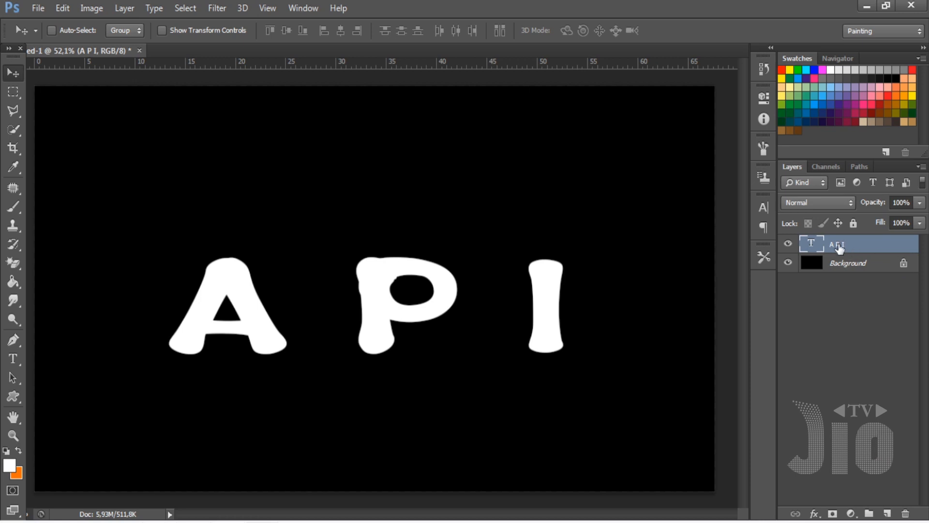
# Step: Duplicate the "A P I" text layer and hide the copy
pyautogui.hotkey('ctrl', 'j')
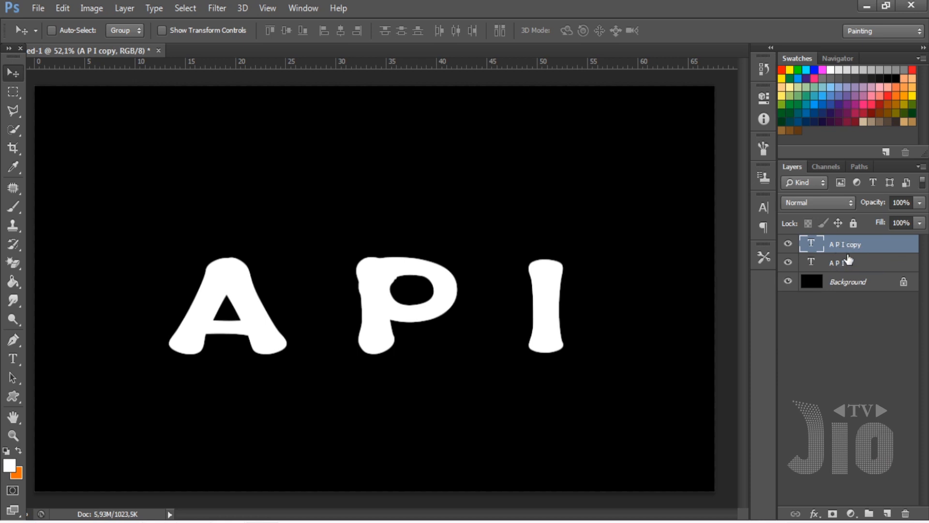
pyautogui.click(788, 243)
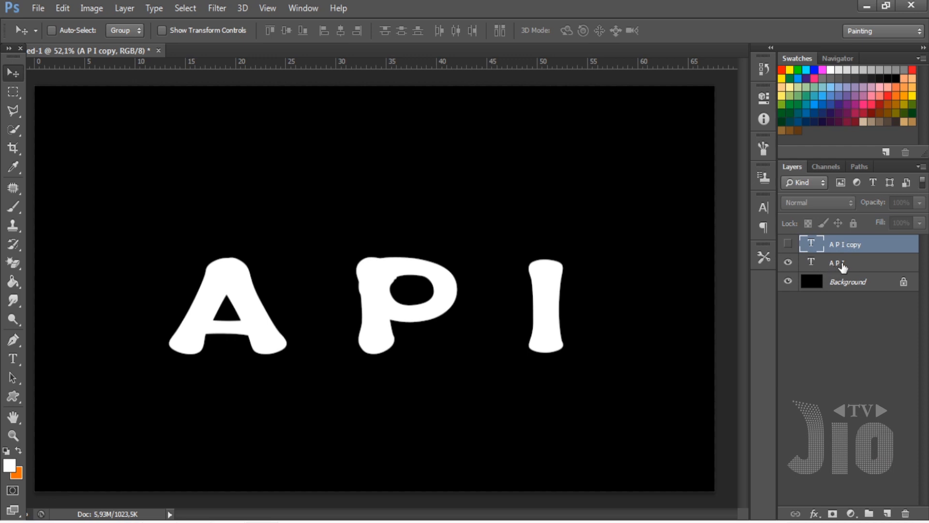
# Step: Rasterize the original "A P I" text layer
pyautogui.click(845, 265)
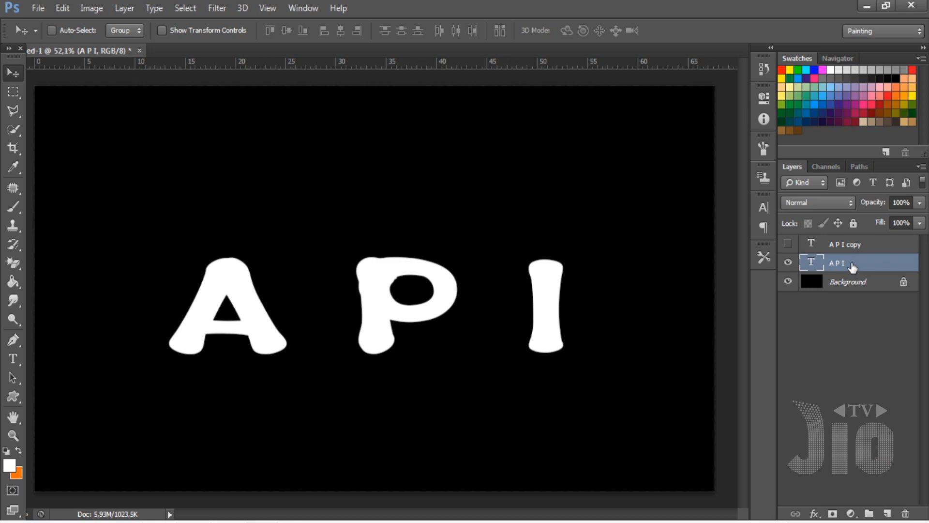
pyautogui.rightClick(837, 263)
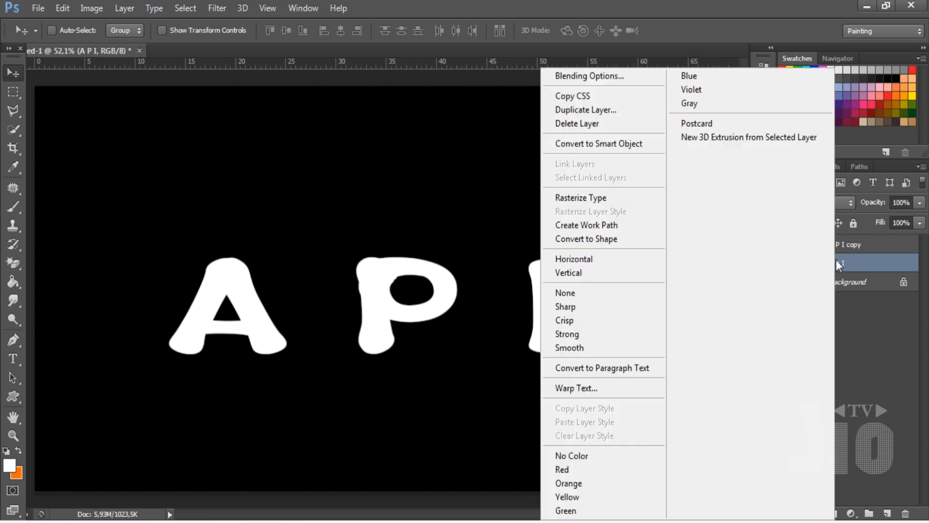
pyautogui.click(614, 198)
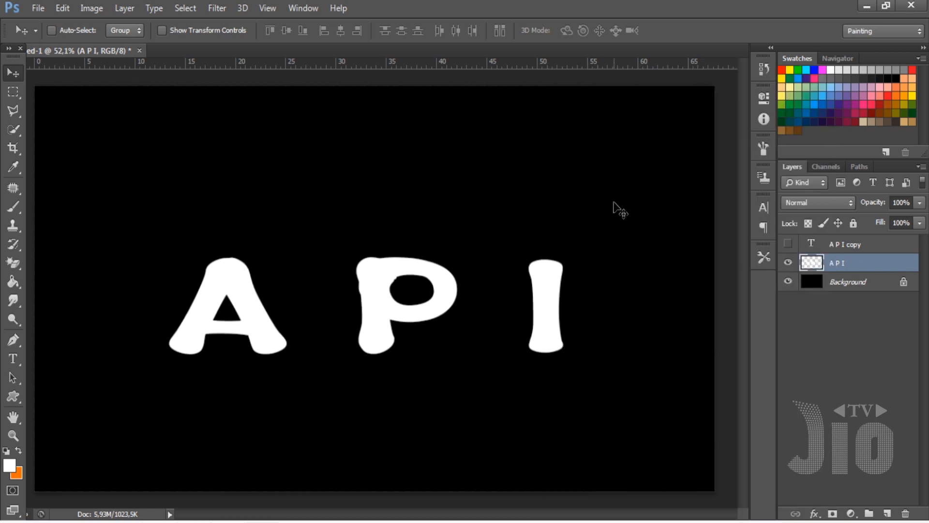
# Step: Rotate the rasterized "A P I" layer 90° clockwise
pyautogui.click(217, 8)
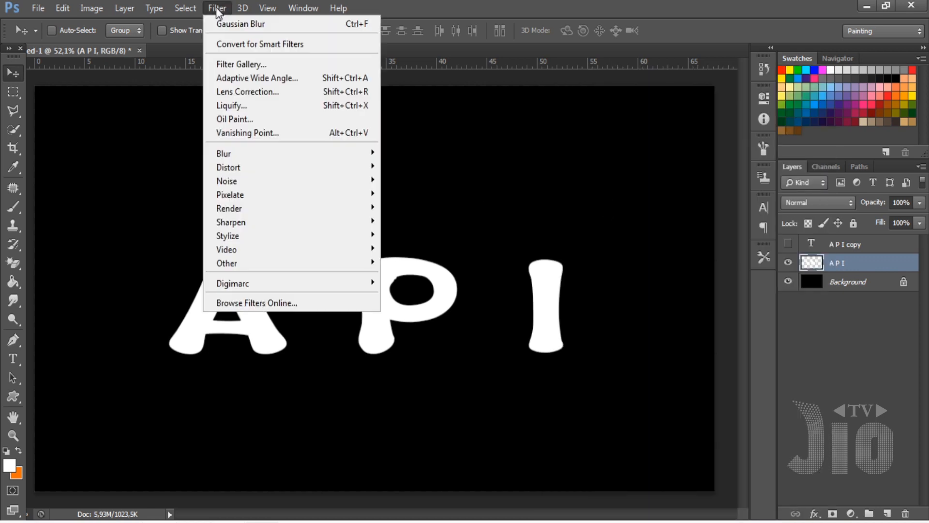
pyautogui.moveTo(63, 10)
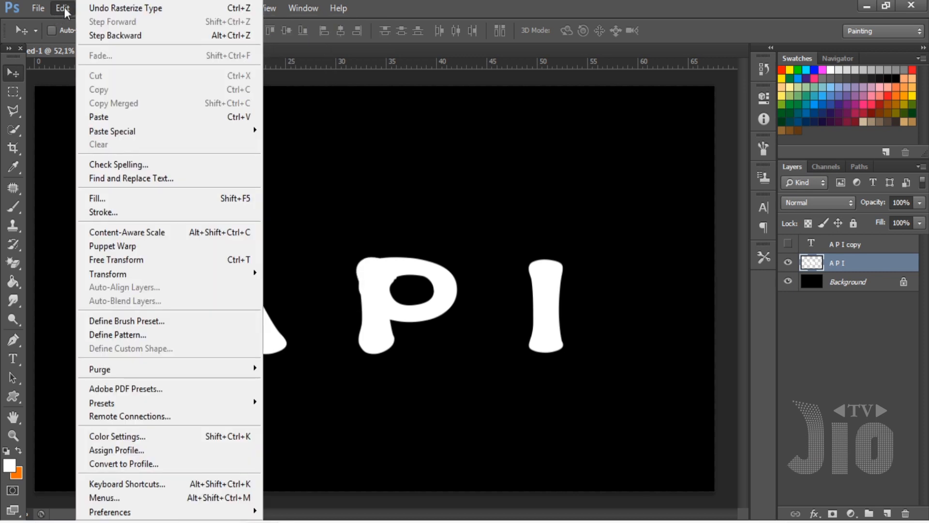
pyautogui.moveTo(227, 280)
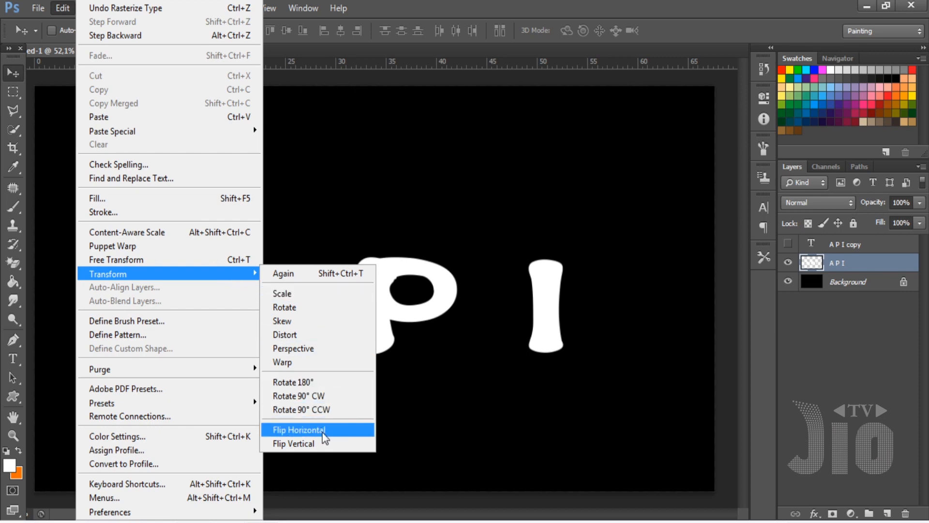
pyautogui.click(323, 403)
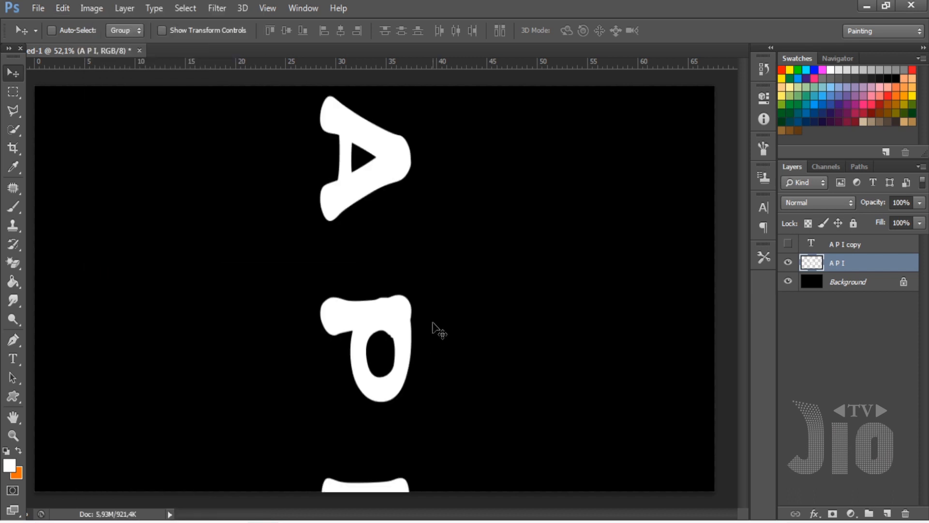
pyautogui.hotkey('ctrl', '-')
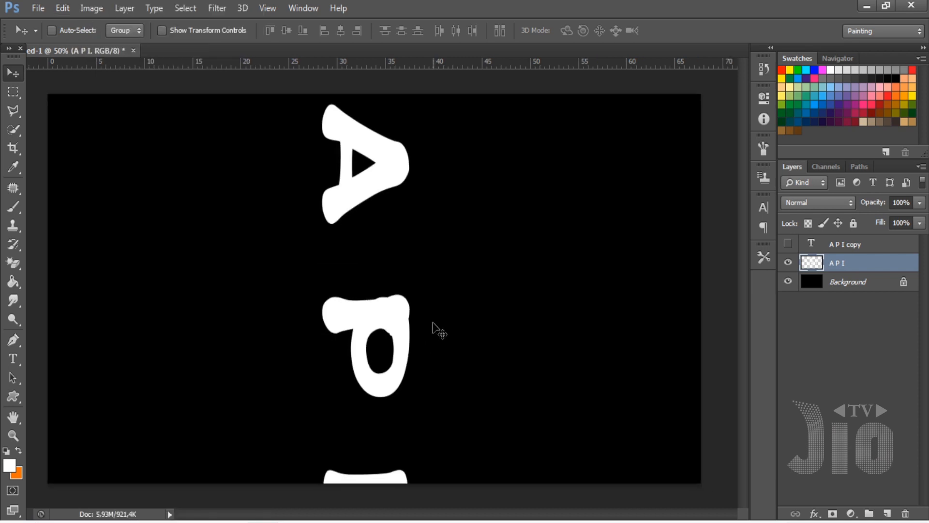
pyautogui.moveTo(432, 322)
pyautogui.mouseDown()
pyautogui.moveTo(436, 229)
pyautogui.moveTo(427, 314)
pyautogui.mouseUp()
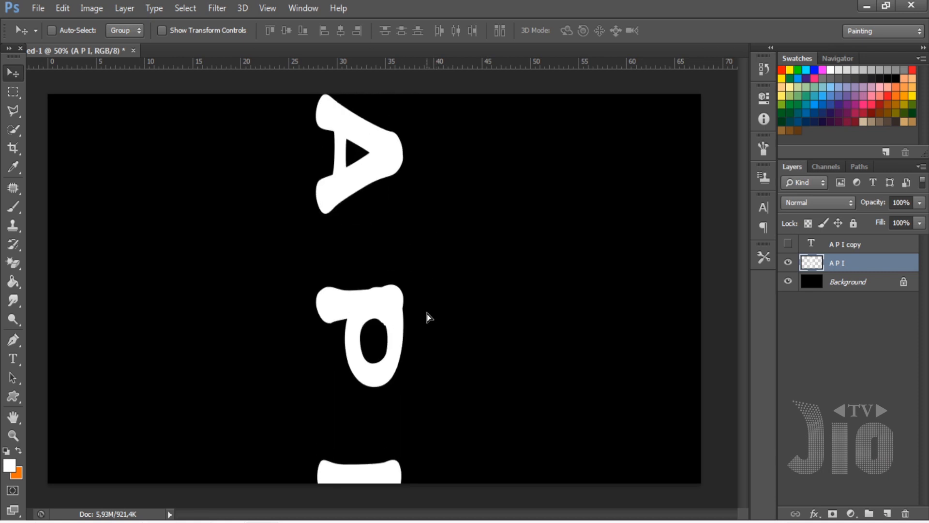
pyautogui.hotkey('ctrl', 'z')
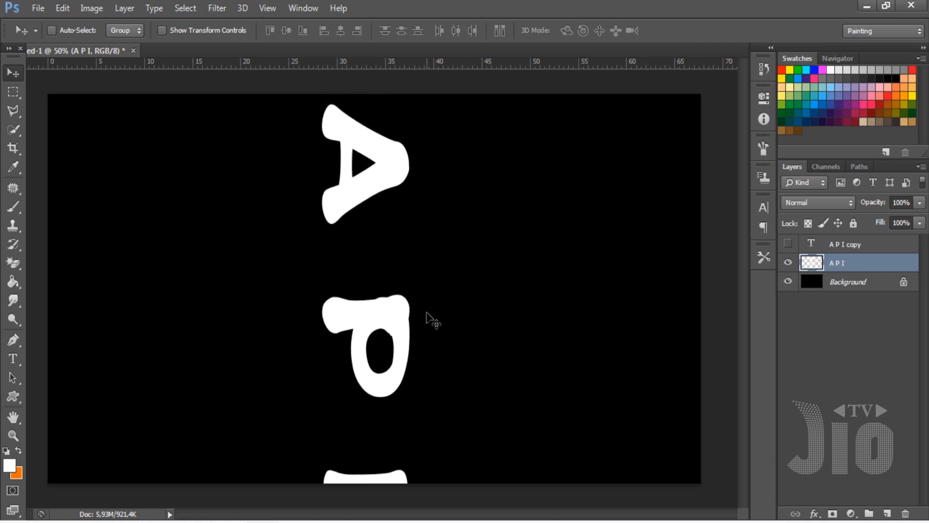
# Step: Apply the Wind filter to the rotated letters with the Wind method and the direction From the Left
pyautogui.click(217, 8)
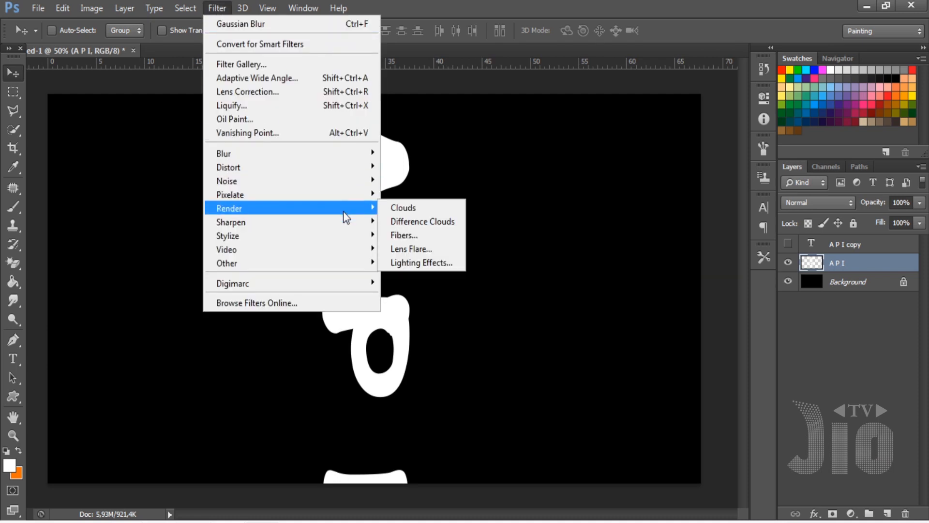
pyautogui.moveTo(346, 235)
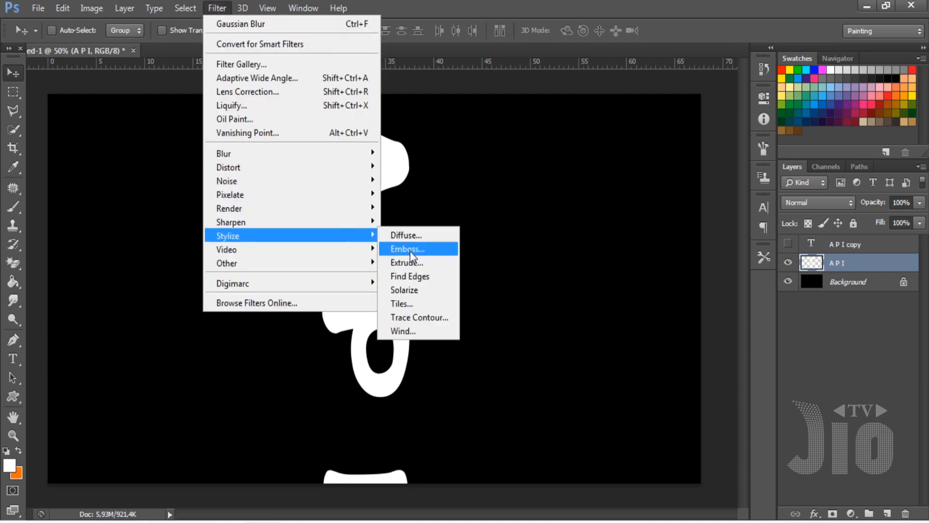
pyautogui.click(415, 330)
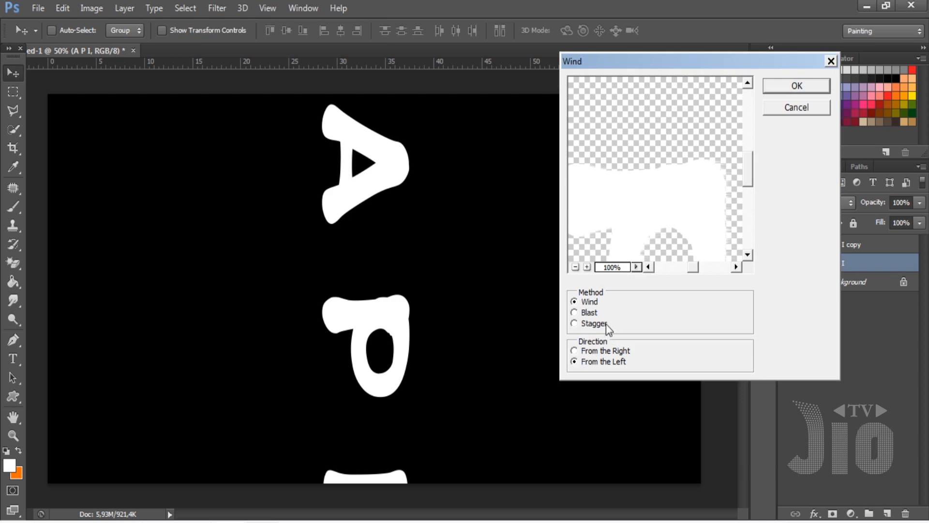
pyautogui.click(602, 349)
pyautogui.click(603, 362)
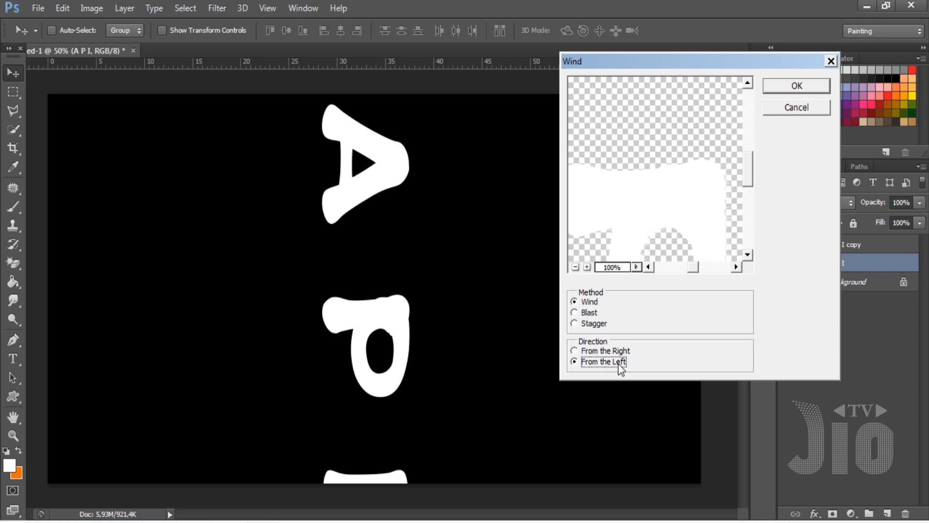
pyautogui.click(796, 86)
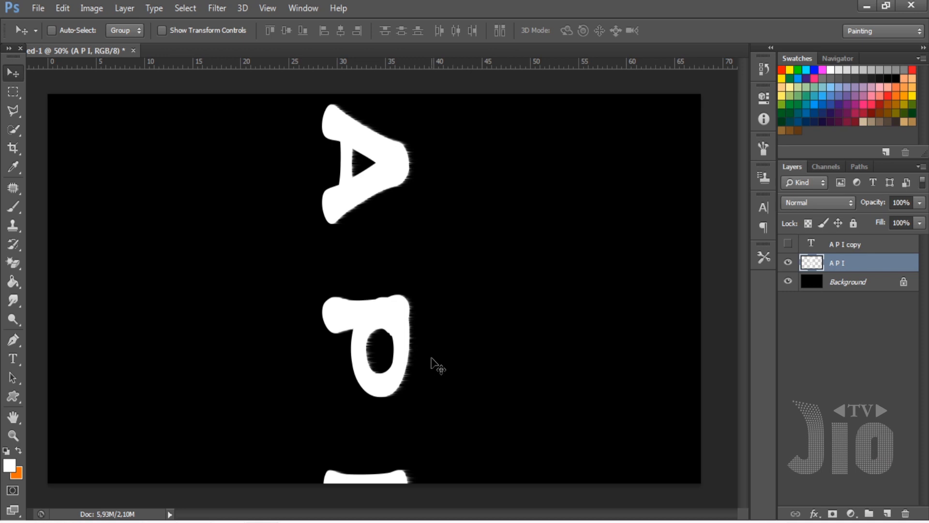
# Step: Reapply the same Wind filter three more times to lengthen the streaks on the letters
pyautogui.hotkey('ctrl', 'f')
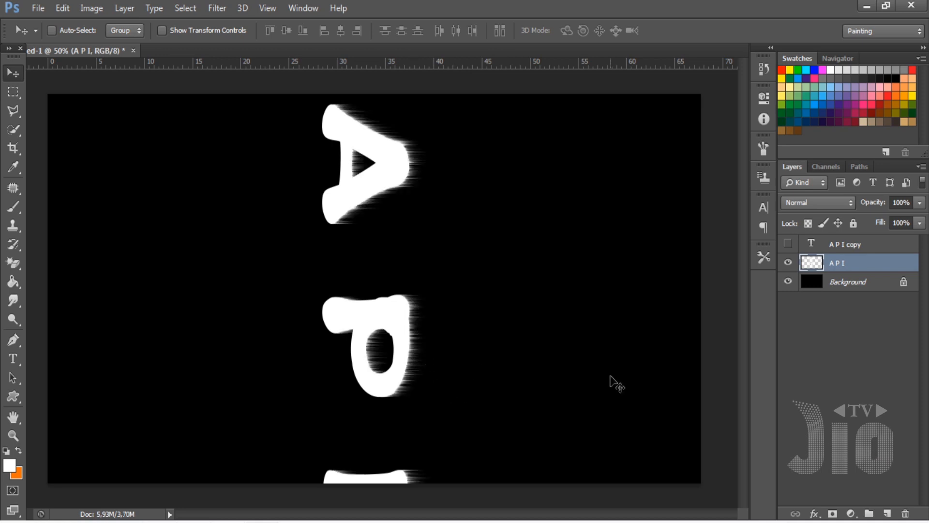
pyautogui.hotkey('ctrl', 'f')
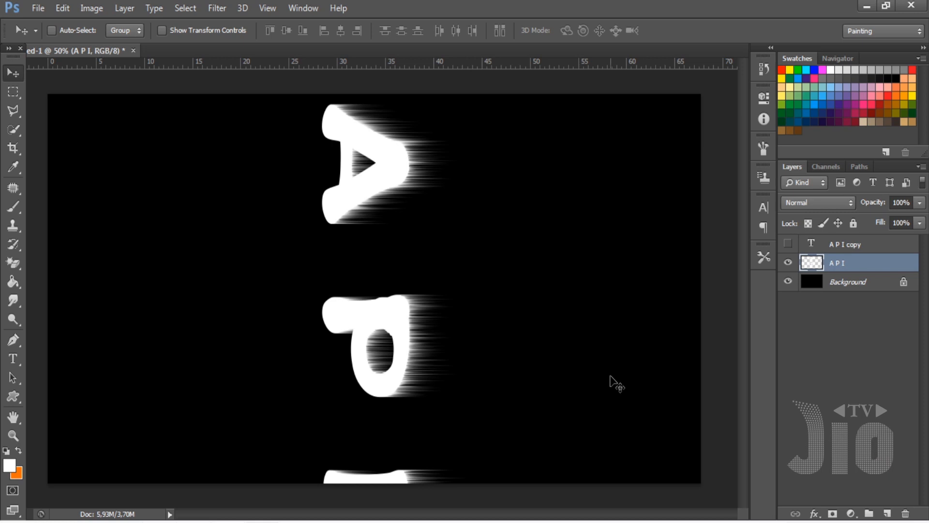
pyautogui.hotkey('ctrl', 'f')
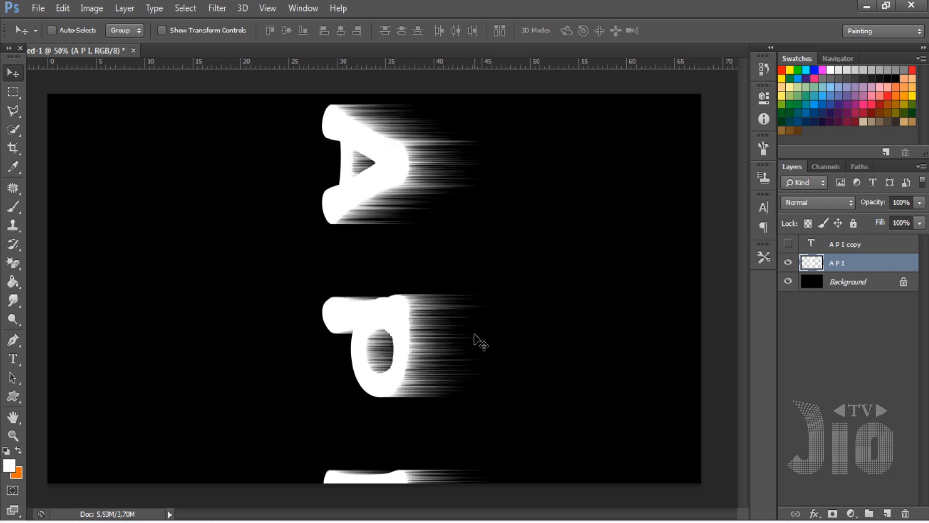
# Step: Rotate the streaked "A P I" layer 90° counterclockwise so the letters stand upright
pyautogui.click(69, 12)
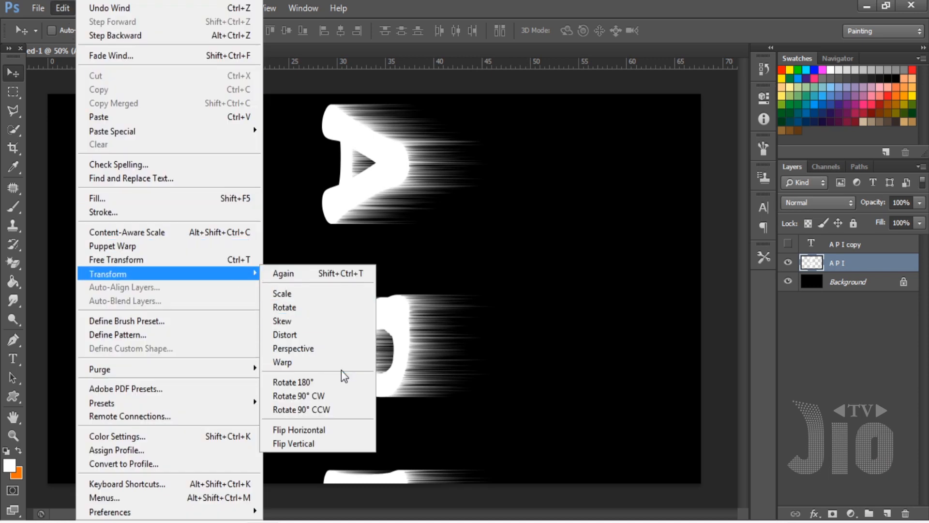
pyautogui.click(339, 409)
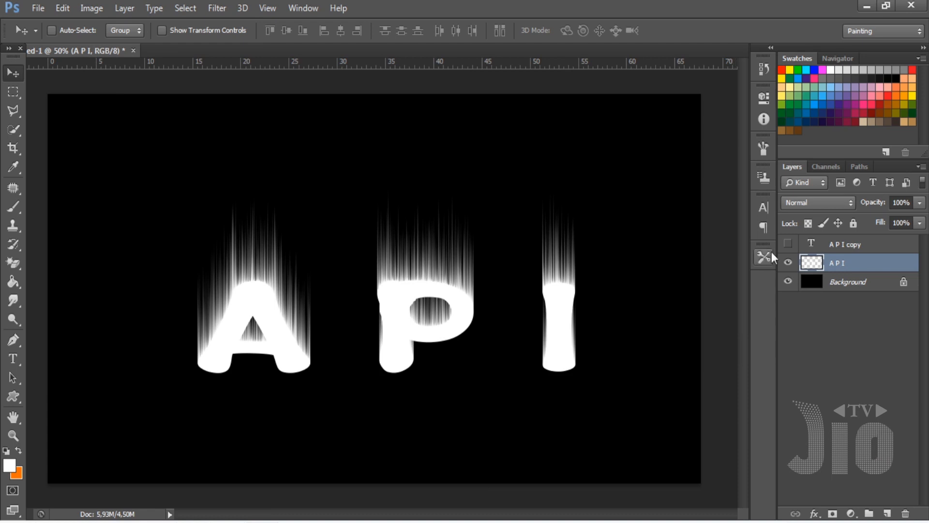
# Step: Show the "A P I copy" text layer, align it exactly over the streaked letters, and hide it again
pyautogui.click(788, 244)
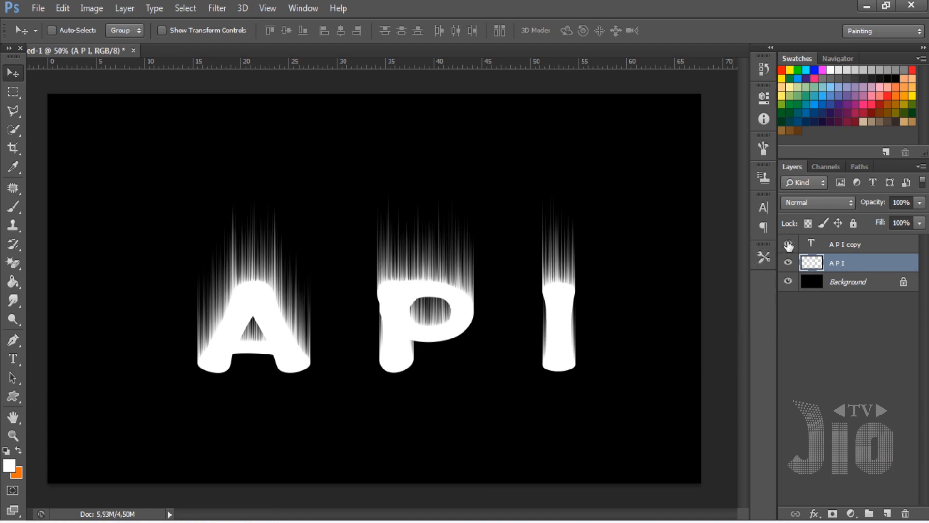
pyautogui.click(836, 246)
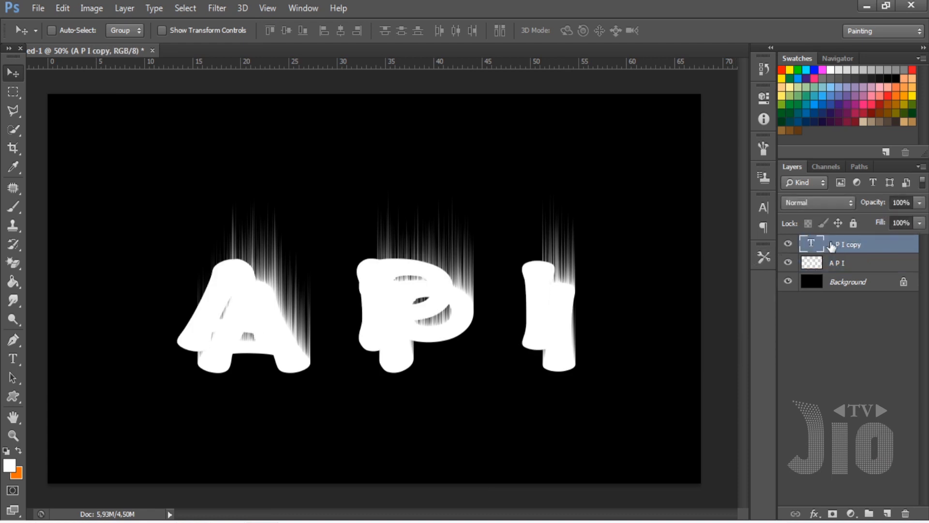
pyautogui.moveTo(346, 329)
pyautogui.mouseDown()
pyautogui.moveTo(356, 338)
pyautogui.moveTo(355, 326)
pyautogui.moveTo(365, 348)
pyautogui.mouseUp()
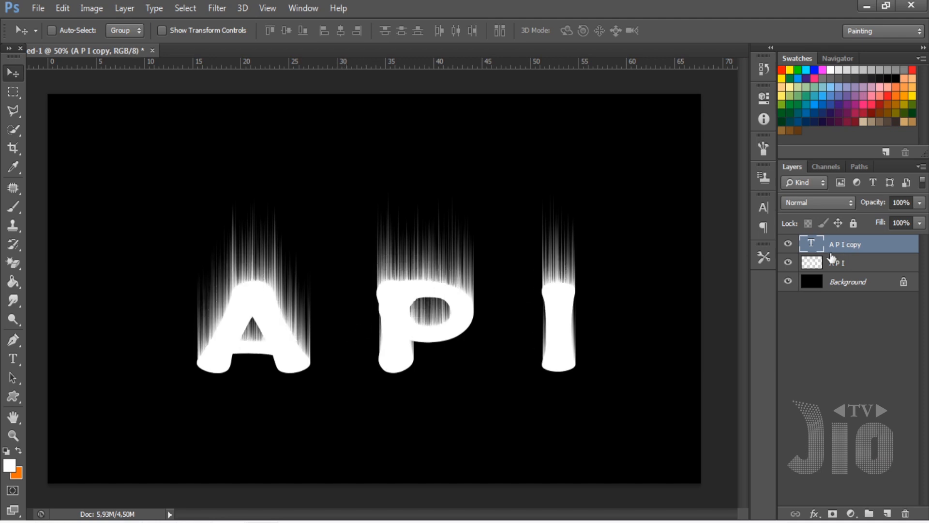
pyautogui.click(787, 247)
pyautogui.click(787, 246)
pyautogui.press('Right')
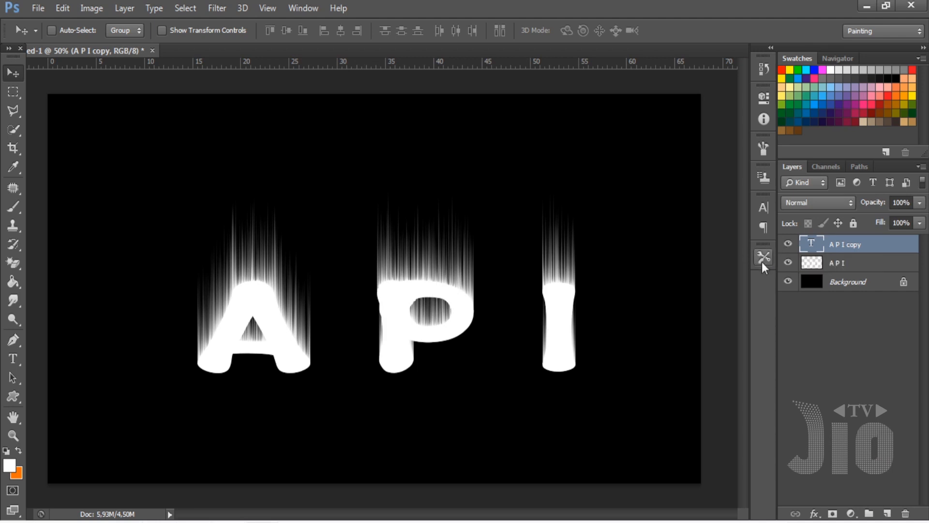
pyautogui.click(788, 244)
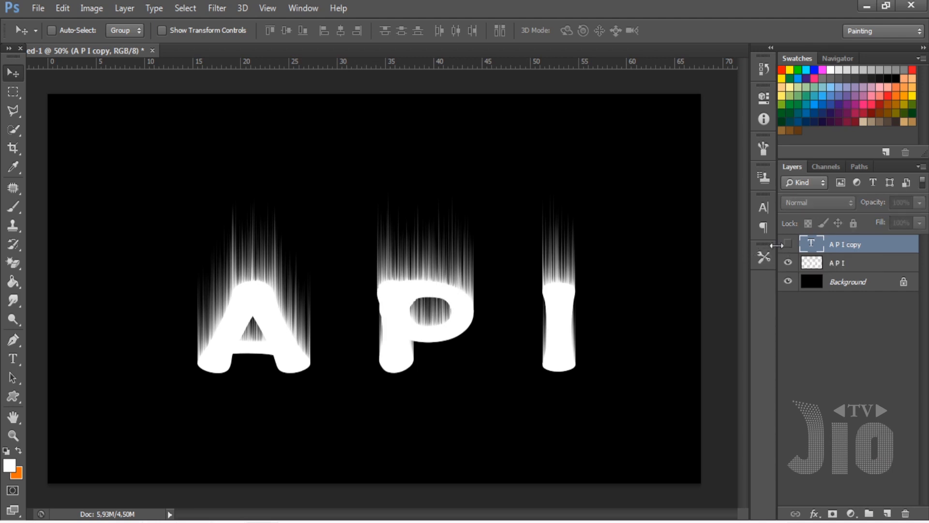
# Step: Select the streaked "A P I" layer and set up the Smudge tool with a brush size of 70
pyautogui.click(852, 269)
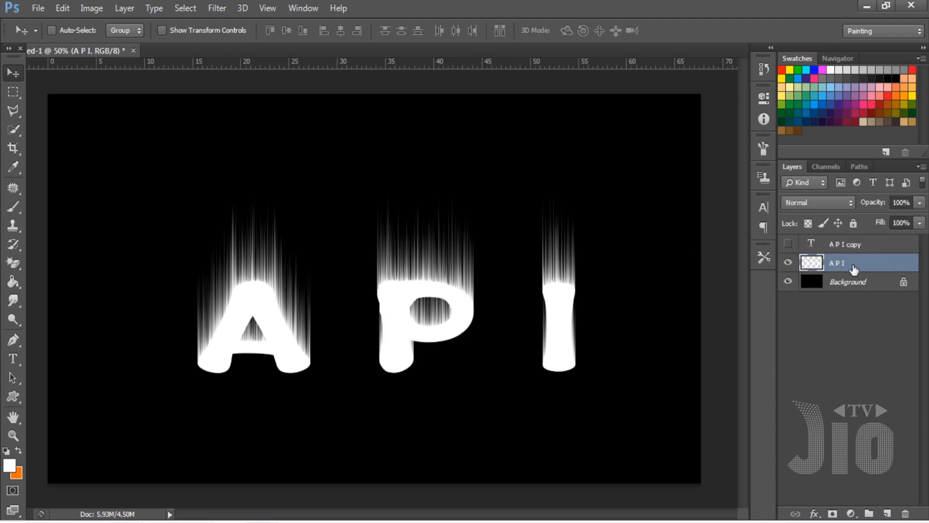
pyautogui.click(13, 301)
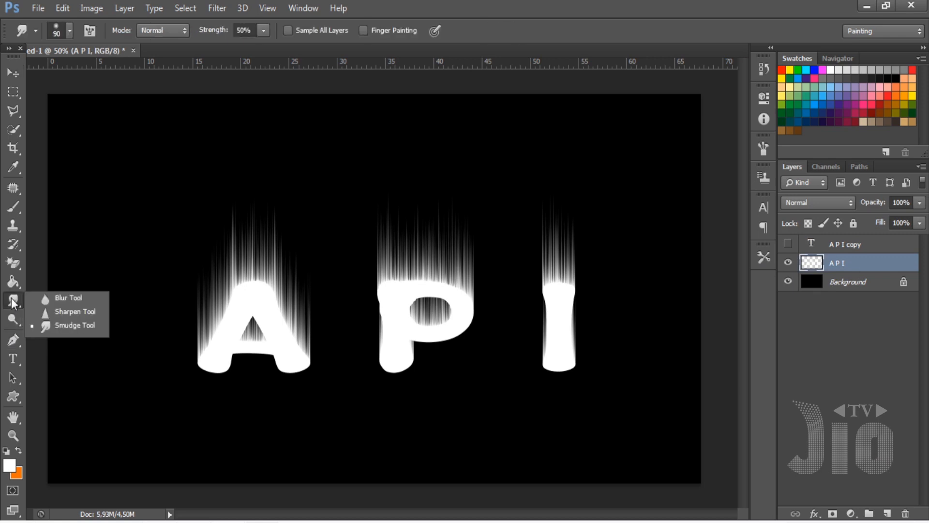
pyautogui.click(62, 329)
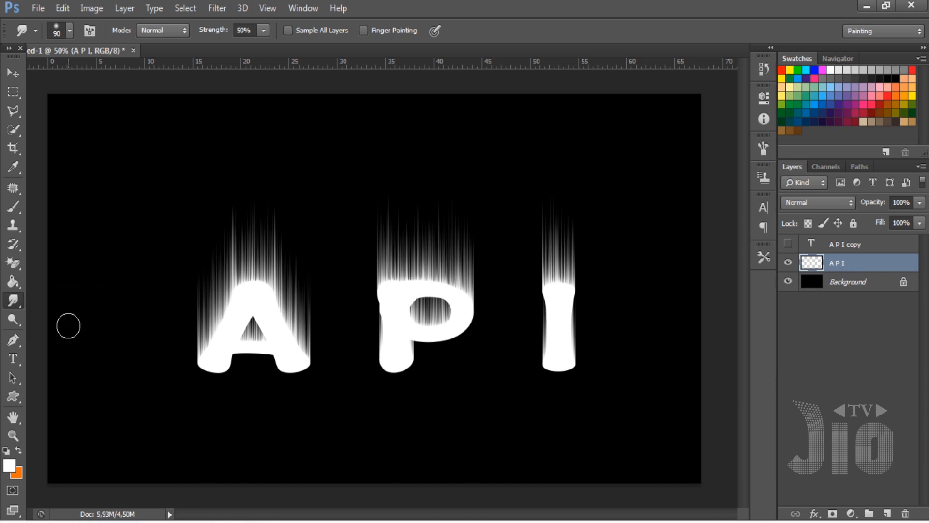
pyautogui.hotkey('ctrl', '+')
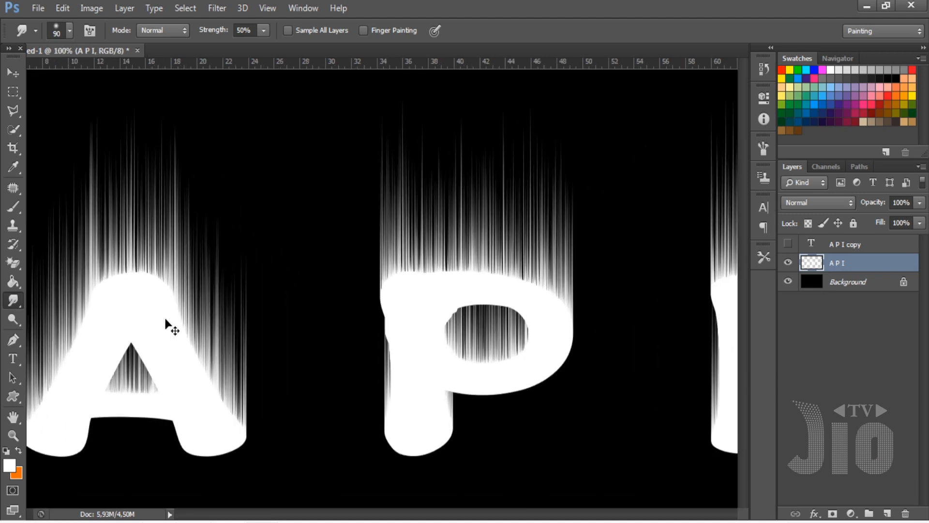
pyautogui.moveTo(172, 289); pyautogui.dragTo(401, 276)
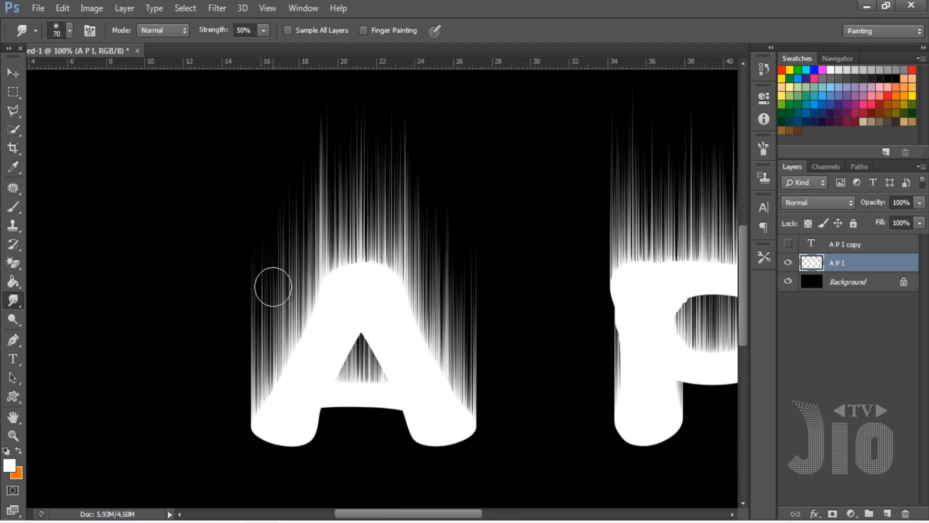
pyautogui.press('[')
pyautogui.press('[')
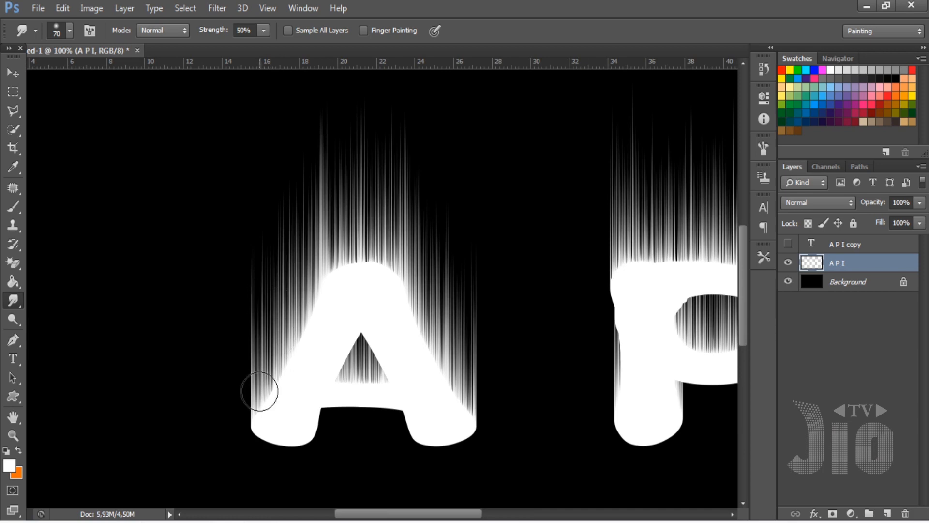
# Step: Smudge the streaks around the letter A upward into wavy flames along both sides, the top and the inner opening
pyautogui.moveTo(259, 391)
pyautogui.mouseDown()
pyautogui.moveTo(246, 355)
pyautogui.moveTo(280, 266)
pyautogui.moveTo(280, 186)
pyautogui.mouseUp()
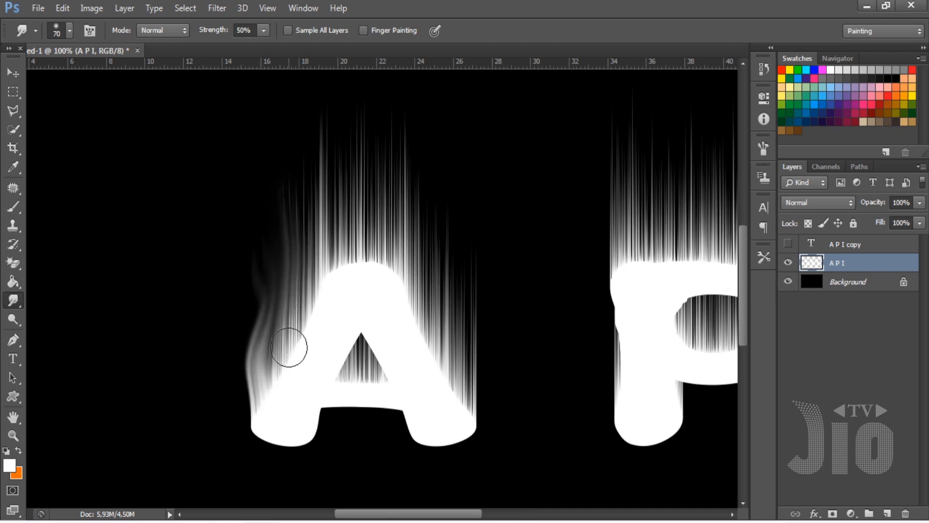
pyautogui.moveTo(290, 349); pyautogui.dragTo(293, 208)
pyautogui.moveTo(317, 305); pyautogui.dragTo(352, 128)
pyautogui.scroll(3, 405, 303)
pyautogui.moveTo(351, 318)
pyautogui.mouseDown()
pyautogui.moveTo(371, 192)
pyautogui.moveTo(375, 104)
pyautogui.mouseUp()
pyautogui.moveTo(373, 311); pyautogui.dragTo(374, 160)
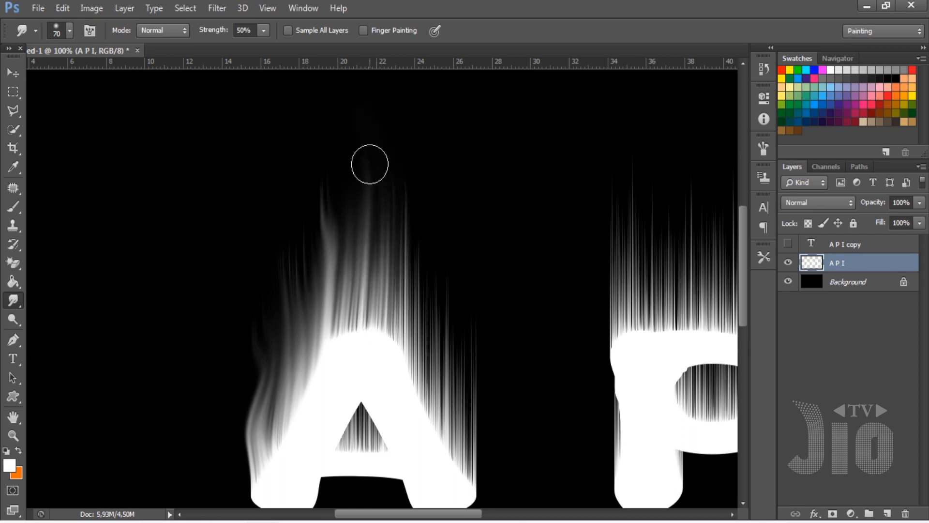
pyautogui.moveTo(397, 320); pyautogui.dragTo(406, 108)
pyautogui.moveTo(295, 346)
pyautogui.mouseDown()
pyautogui.moveTo(275, 277)
pyautogui.moveTo(312, 141)
pyautogui.mouseUp()
pyautogui.moveTo(342, 249)
pyautogui.mouseDown()
pyautogui.moveTo(363, 144)
pyautogui.moveTo(361, 86)
pyautogui.mouseUp()
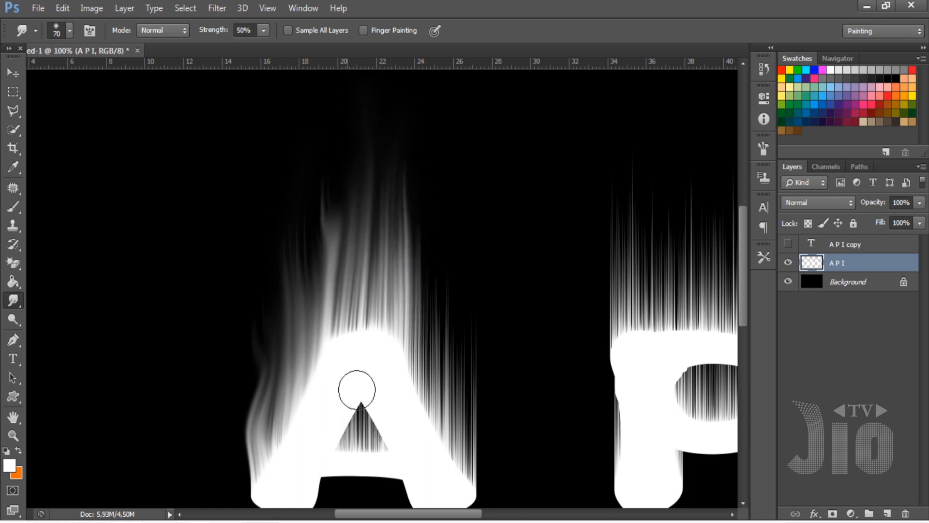
pyautogui.moveTo(355, 385)
pyautogui.mouseDown()
pyautogui.moveTo(348, 352)
pyautogui.moveTo(386, 351)
pyautogui.mouseUp()
pyautogui.moveTo(405, 399)
pyautogui.mouseDown()
pyautogui.moveTo(425, 310)
pyautogui.moveTo(406, 265)
pyautogui.mouseUp()
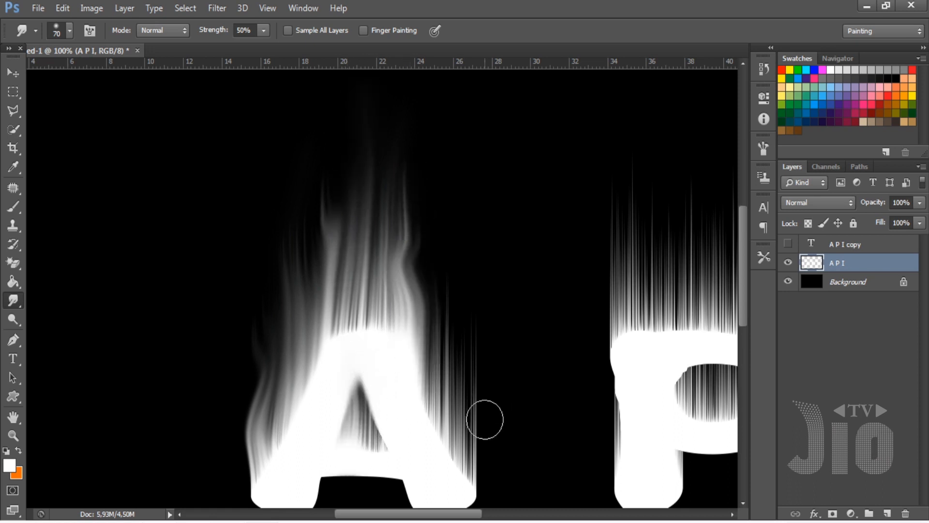
pyautogui.moveTo(438, 422)
pyautogui.mouseDown()
pyautogui.moveTo(441, 283)
pyautogui.moveTo(426, 215)
pyautogui.mouseUp()
pyautogui.moveTo(467, 458); pyautogui.dragTo(495, 311)
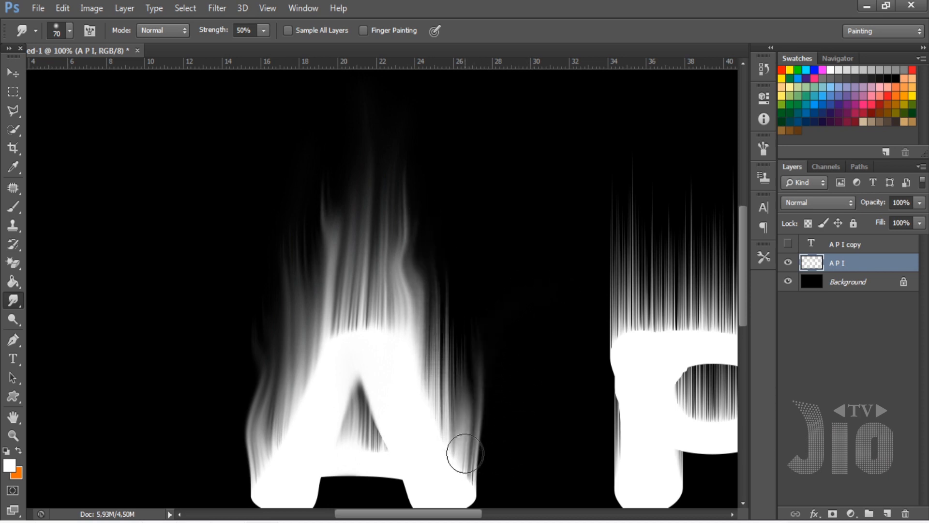
pyautogui.moveTo(461, 446); pyautogui.dragTo(503, 338)
pyautogui.moveTo(430, 390); pyautogui.dragTo(479, 245)
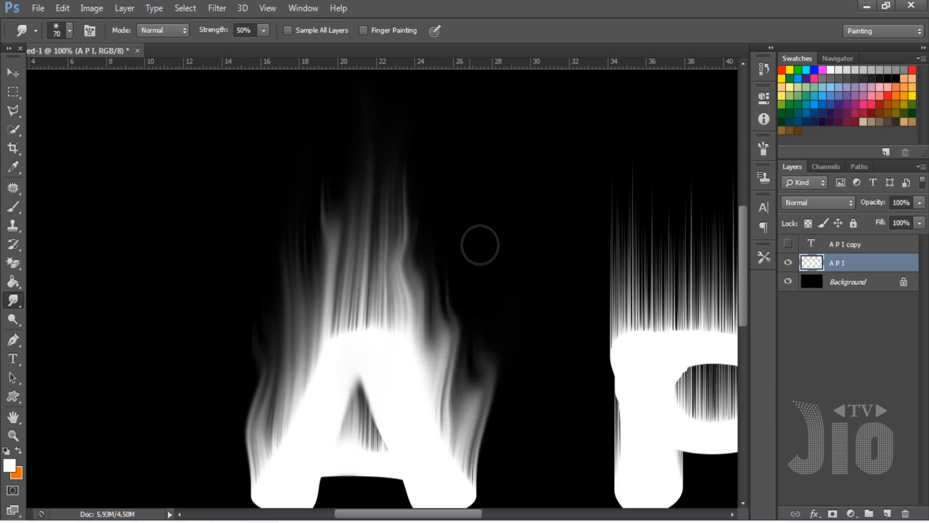
pyautogui.moveTo(421, 292)
pyautogui.mouseDown()
pyautogui.moveTo(416, 258)
pyautogui.moveTo(455, 187)
pyautogui.moveTo(454, 164)
pyautogui.mouseUp()
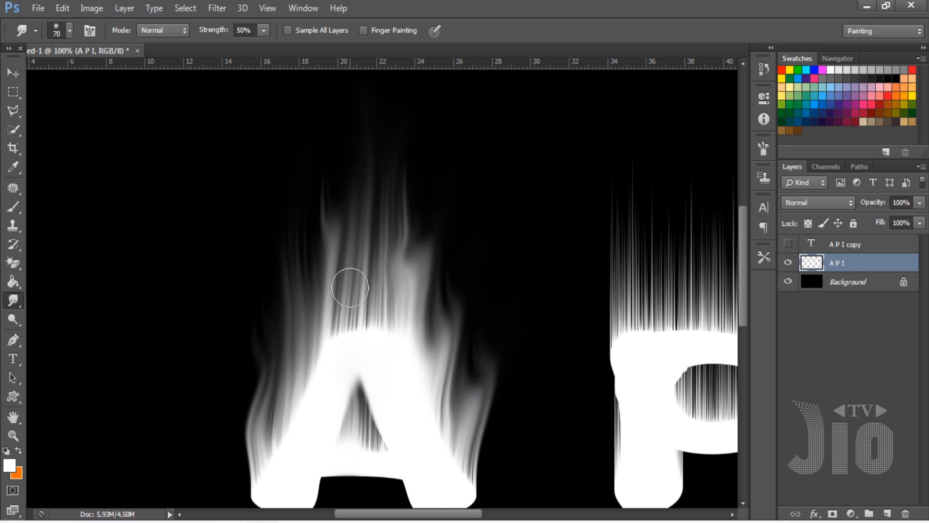
pyautogui.moveTo(353, 270); pyautogui.dragTo(369, 104)
pyautogui.moveTo(373, 196); pyautogui.dragTo(380, 91)
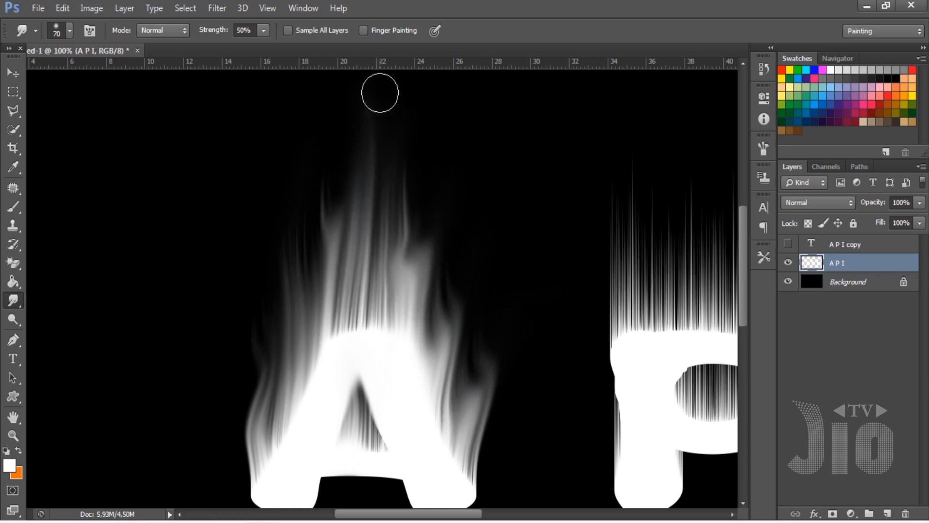
pyautogui.moveTo(397, 192); pyautogui.dragTo(415, 156)
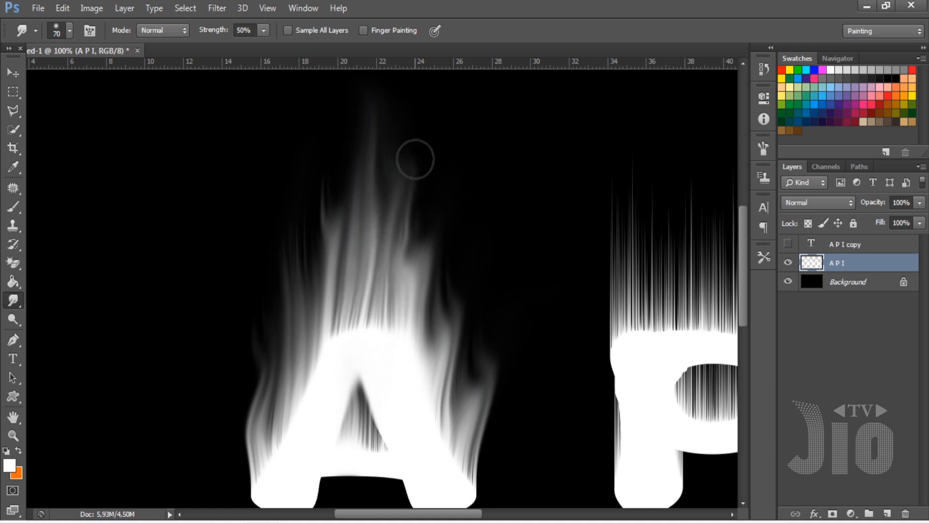
pyautogui.moveTo(299, 336); pyautogui.dragTo(266, 199)
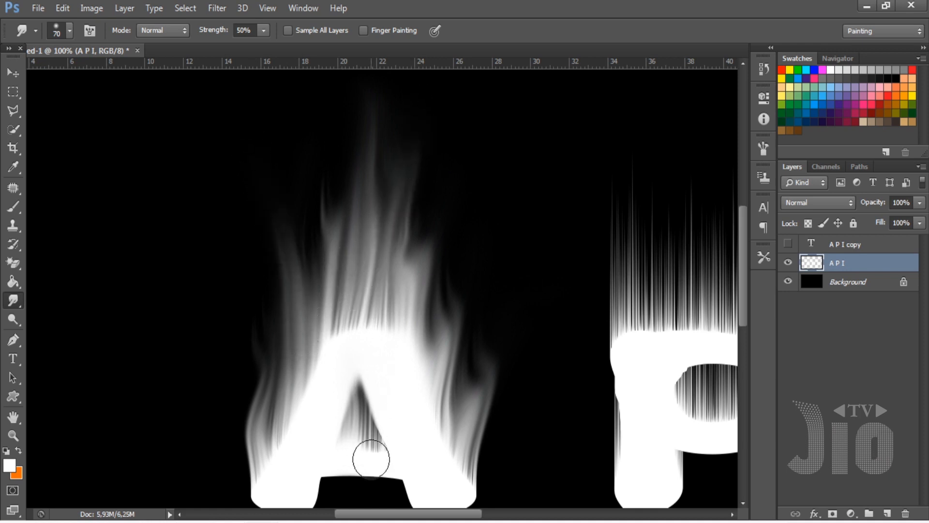
pyautogui.moveTo(370, 459); pyautogui.dragTo(374, 392)
pyautogui.scroll(-3, 372, 299)
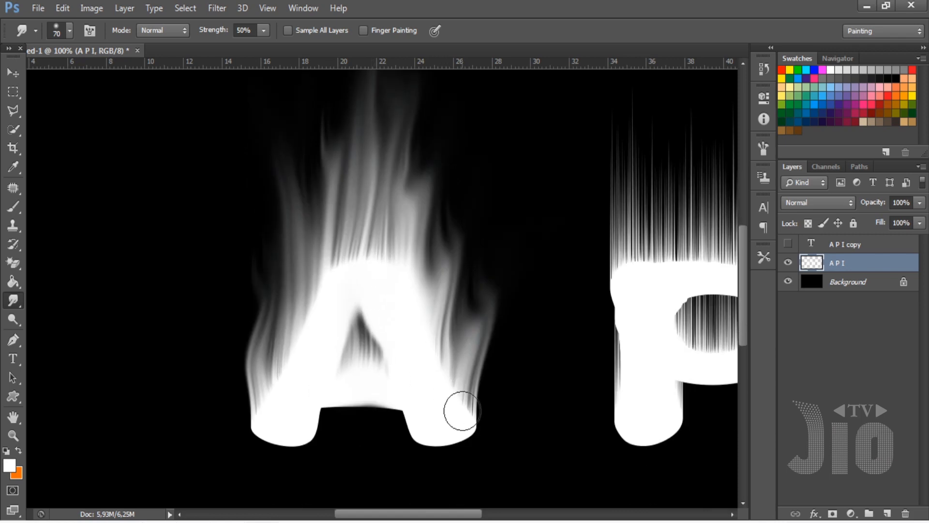
pyautogui.moveTo(470, 408); pyautogui.dragTo(489, 232)
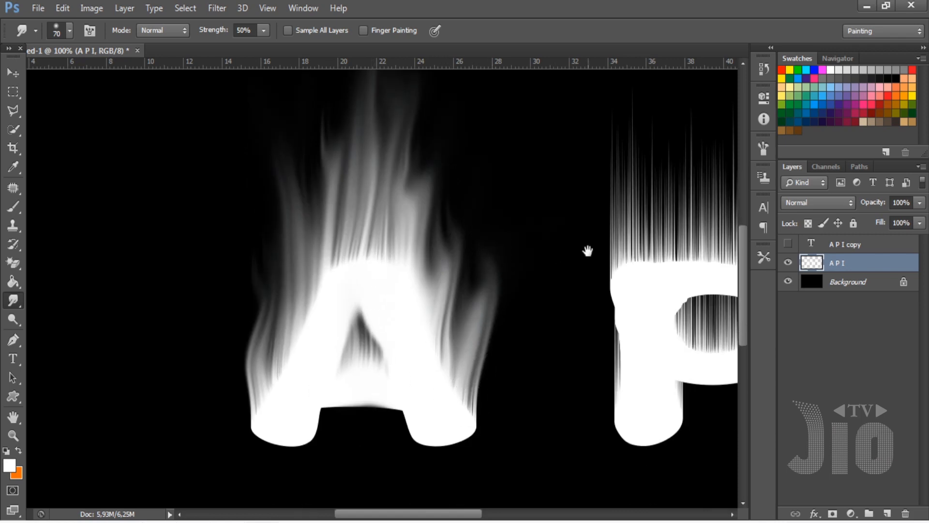
# Step: Smudge the streaks above the letter P upward into tall wavy flames across the letter's full width
pyautogui.moveTo(587, 250)
pyautogui.mouseDown()
pyautogui.moveTo(345, 291)
pyautogui.moveTo(307, 260)
pyautogui.moveTo(290, 199)
pyautogui.moveTo(307, 110)
pyautogui.mouseUp()
pyautogui.scroll(4, 383, 297)
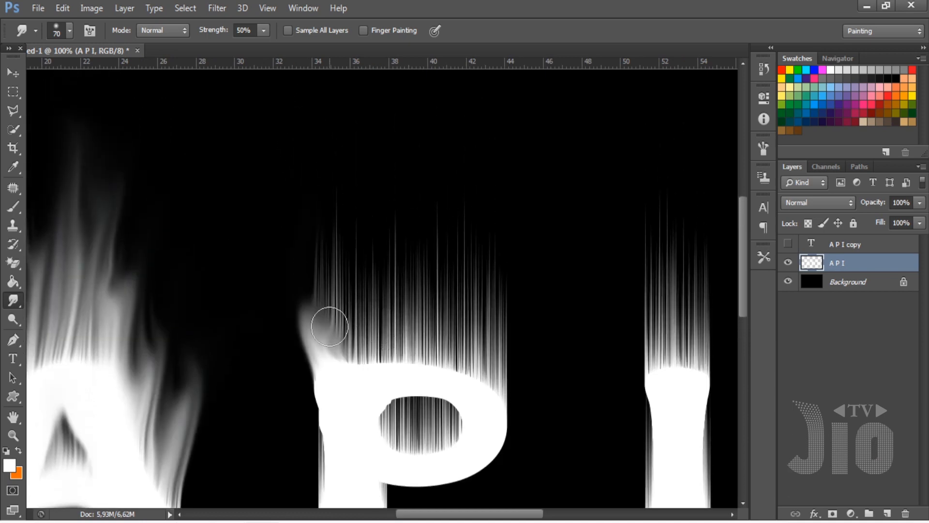
pyautogui.moveTo(329, 327)
pyautogui.mouseDown()
pyautogui.moveTo(330, 244)
pyautogui.moveTo(365, 150)
pyautogui.mouseUp()
pyautogui.moveTo(353, 342); pyautogui.dragTo(383, 127)
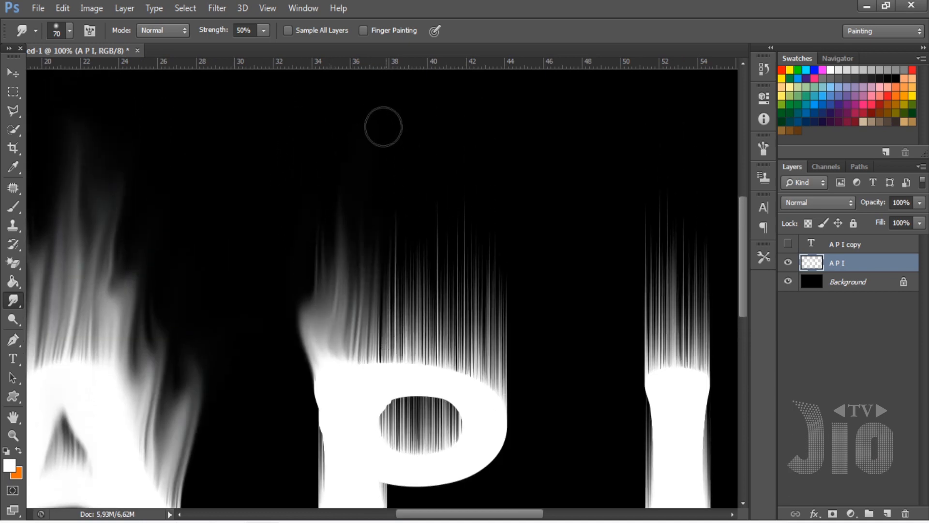
pyautogui.moveTo(407, 343); pyautogui.dragTo(398, 108)
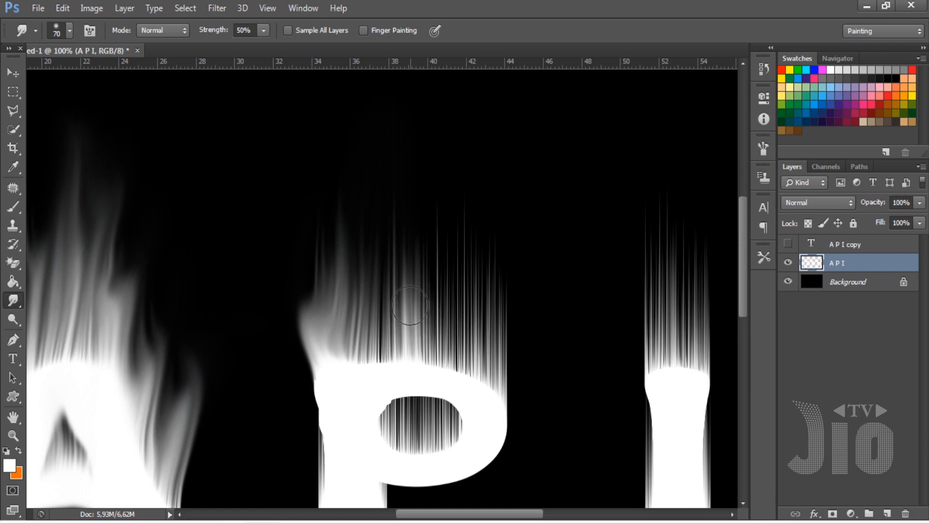
pyautogui.moveTo(410, 305); pyautogui.dragTo(415, 108)
pyautogui.moveTo(379, 328)
pyautogui.mouseDown()
pyautogui.moveTo(372, 193)
pyautogui.moveTo(387, 95)
pyautogui.mouseUp()
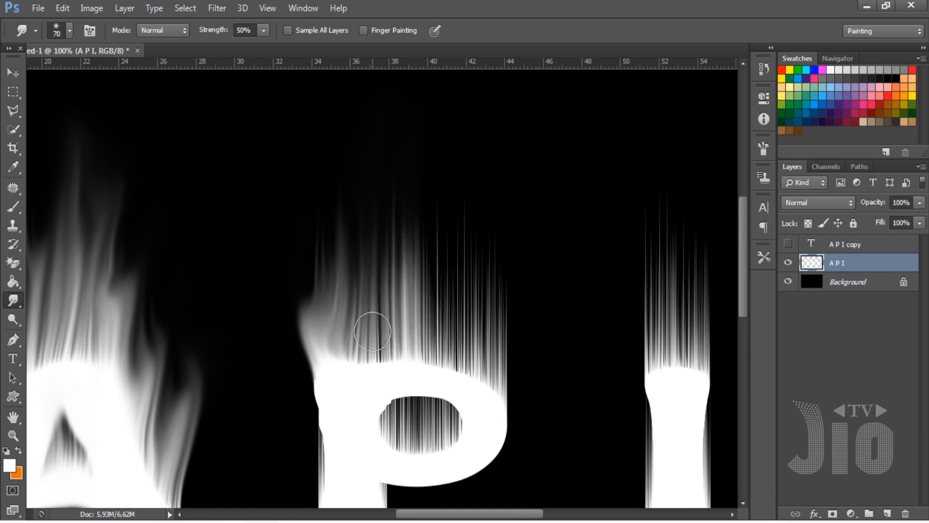
pyautogui.moveTo(372, 331); pyautogui.dragTo(373, 114)
pyautogui.moveTo(444, 367); pyautogui.dragTo(444, 126)
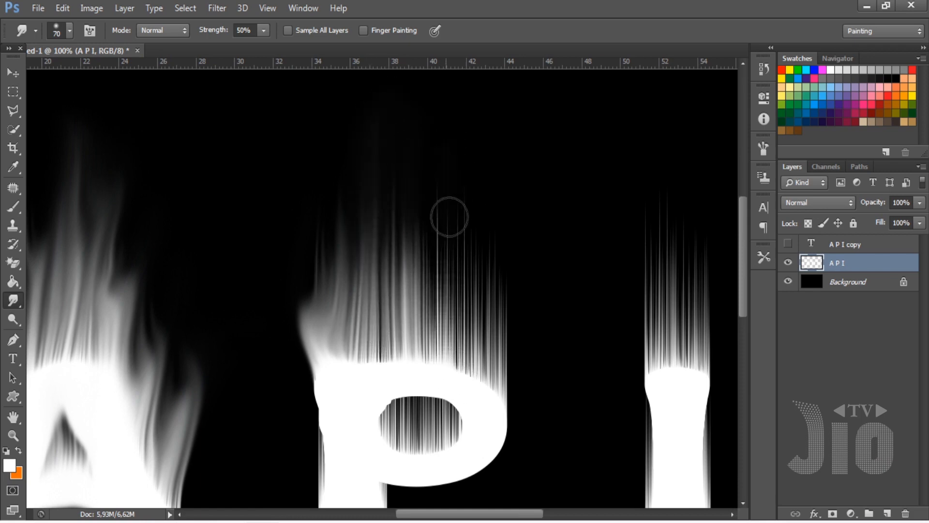
pyautogui.moveTo(489, 363)
pyautogui.mouseDown()
pyautogui.moveTo(501, 313)
pyautogui.moveTo(490, 219)
pyautogui.moveTo(499, 152)
pyautogui.mouseUp()
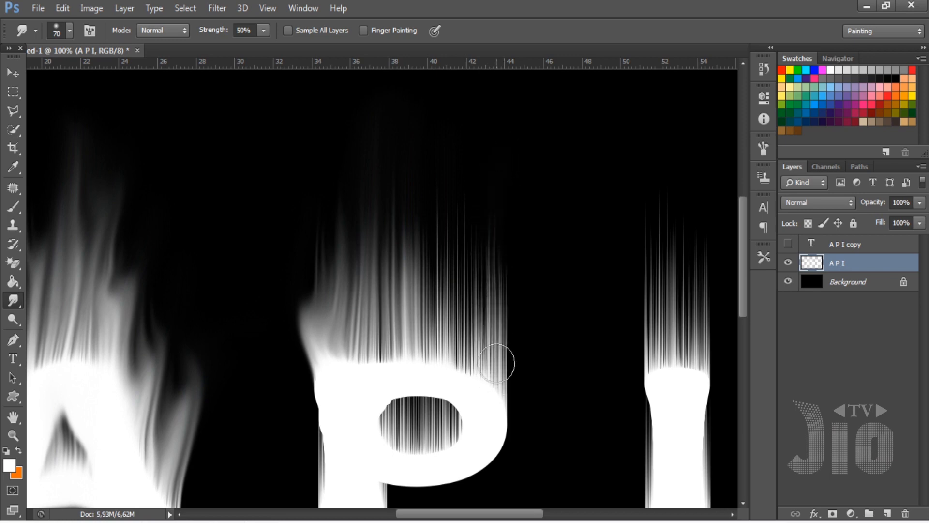
pyautogui.moveTo(497, 363)
pyautogui.mouseDown()
pyautogui.moveTo(522, 284)
pyautogui.moveTo(512, 196)
pyautogui.moveTo(549, 151)
pyautogui.mouseUp()
pyautogui.moveTo(466, 331)
pyautogui.mouseDown()
pyautogui.moveTo(480, 197)
pyautogui.moveTo(541, 127)
pyautogui.mouseUp()
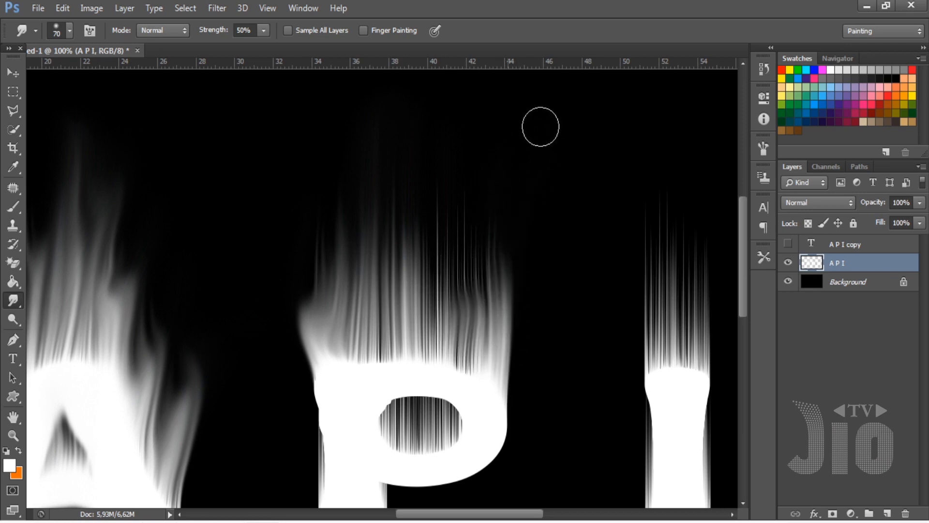
pyautogui.moveTo(432, 343); pyautogui.dragTo(473, 220)
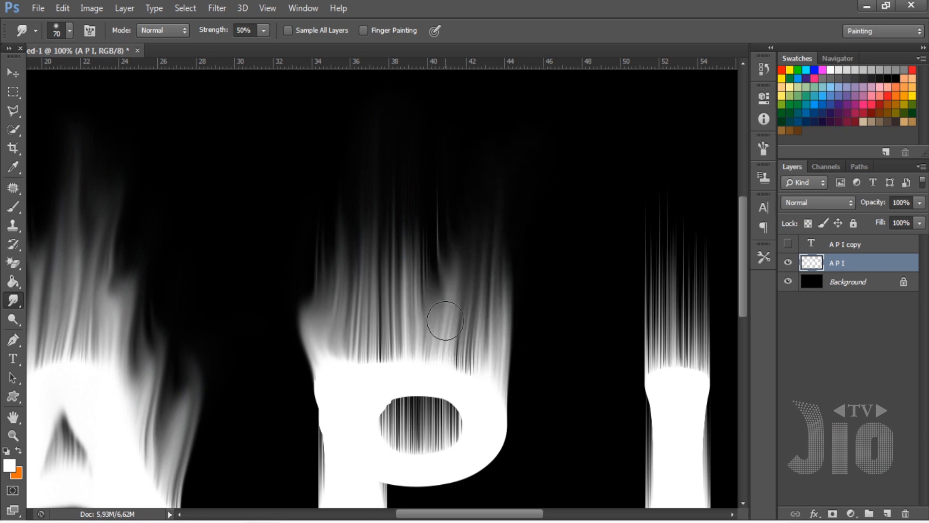
pyautogui.moveTo(445, 321)
pyautogui.mouseDown()
pyautogui.moveTo(436, 234)
pyautogui.moveTo(467, 112)
pyautogui.mouseUp()
pyautogui.moveTo(436, 286)
pyautogui.mouseDown()
pyautogui.moveTo(410, 169)
pyautogui.moveTo(422, 94)
pyautogui.mouseUp()
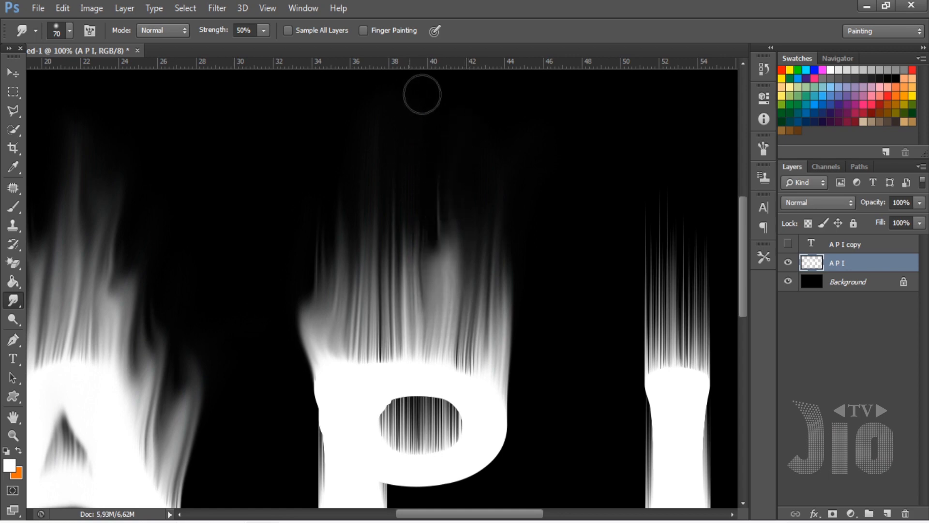
pyautogui.moveTo(383, 338); pyautogui.dragTo(402, 154)
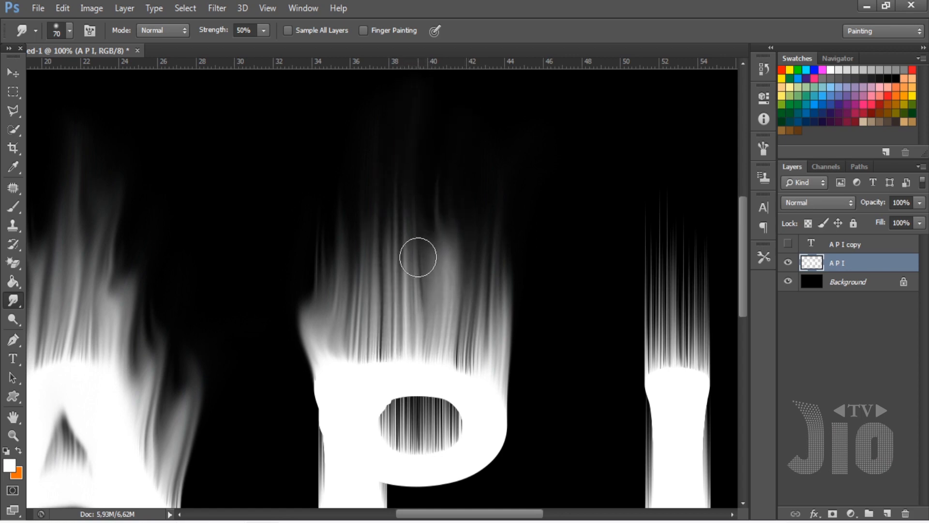
pyautogui.moveTo(417, 257); pyautogui.dragTo(446, 53)
pyautogui.moveTo(431, 245); pyautogui.dragTo(452, 109)
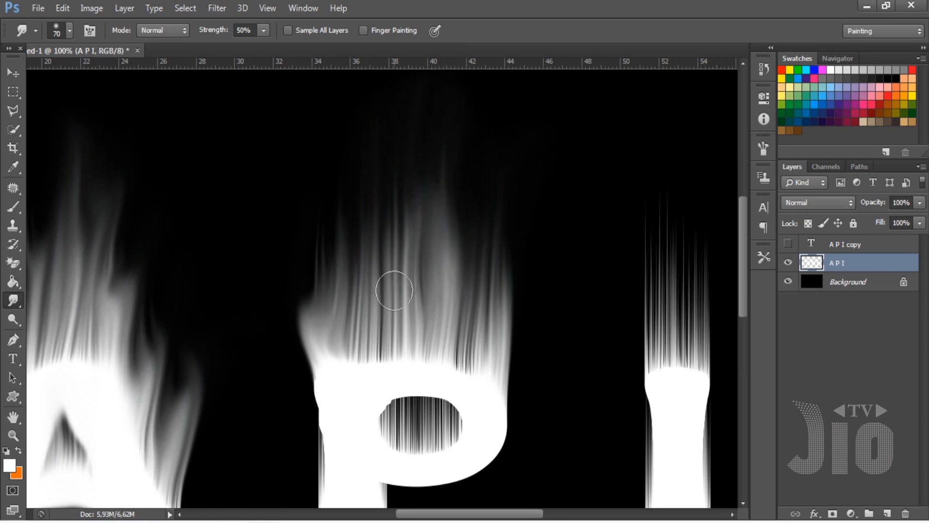
pyautogui.moveTo(417, 240); pyautogui.dragTo(439, 105)
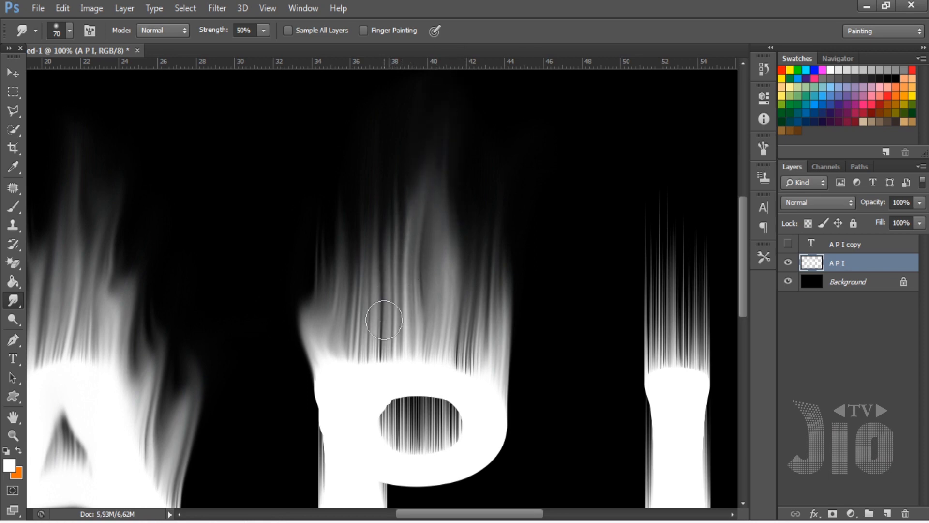
pyautogui.moveTo(384, 320)
pyautogui.mouseDown()
pyautogui.moveTo(392, 203)
pyautogui.moveTo(419, 103)
pyautogui.mouseUp()
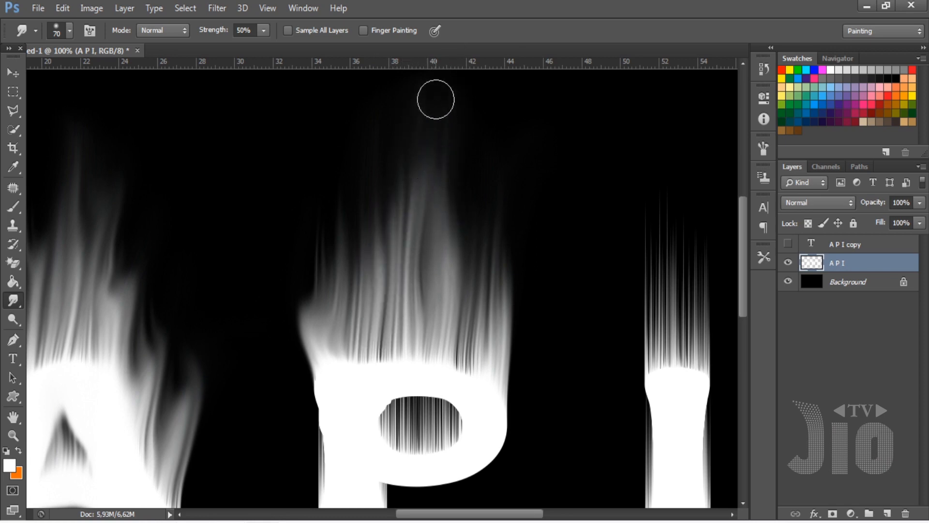
# Step: Smudge the streaks inside the P's opening upward into small flames, pulling its upper edge into a peak
pyautogui.moveTo(394, 441); pyautogui.dragTo(415, 321)
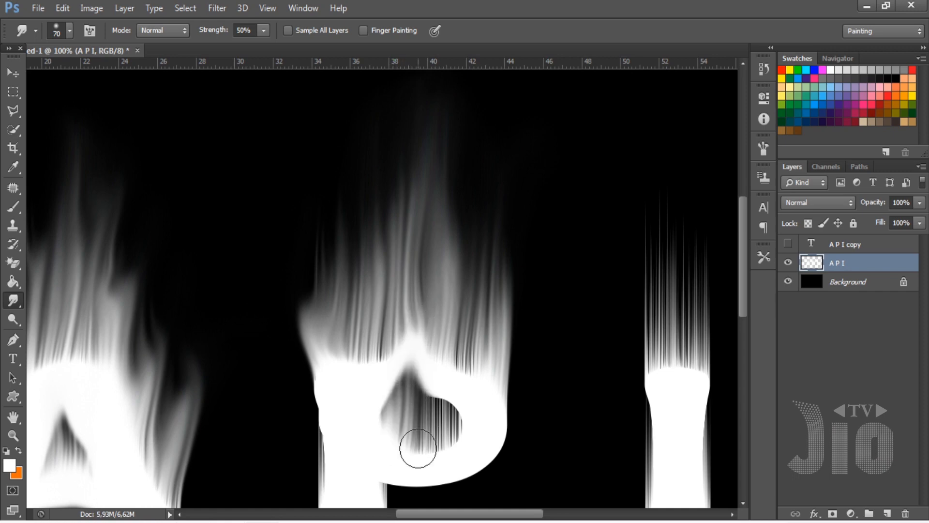
pyautogui.moveTo(419, 450); pyautogui.dragTo(437, 394)
pyautogui.moveTo(452, 445)
pyautogui.mouseDown()
pyautogui.moveTo(452, 390)
pyautogui.moveTo(475, 342)
pyautogui.moveTo(477, 129)
pyautogui.mouseUp()
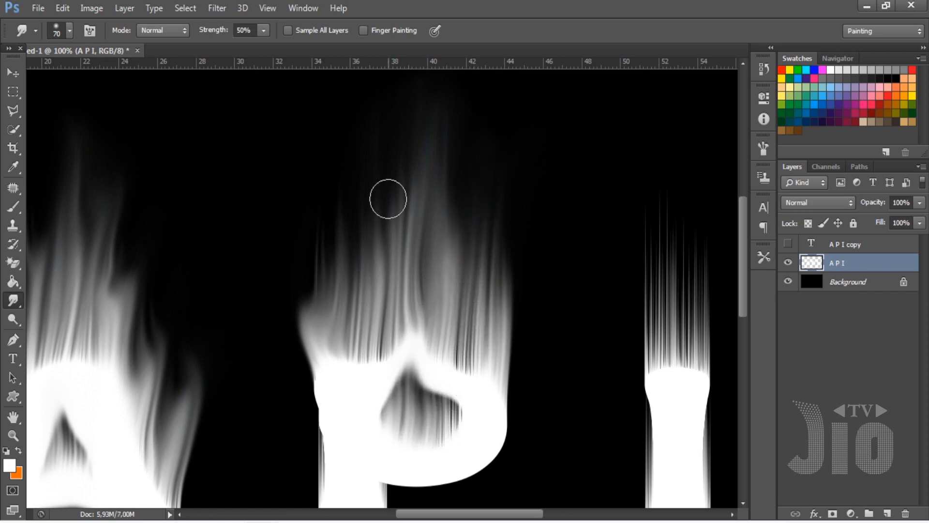
# Step: Smudge the tips of the flames above the P higher into the black background
pyautogui.moveTo(388, 199); pyautogui.dragTo(388, 120)
pyautogui.scroll(1, 411, 308)
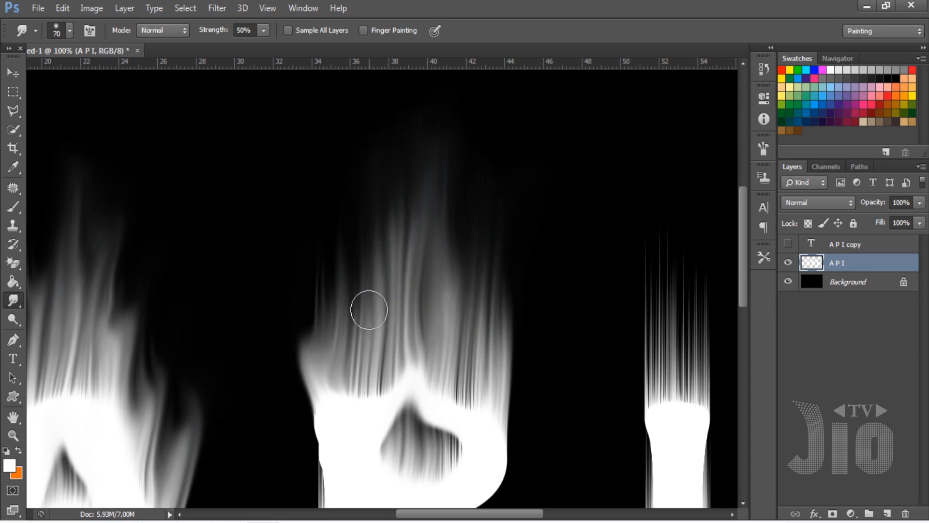
pyautogui.moveTo(368, 310); pyautogui.dragTo(375, 135)
pyautogui.scroll(1, 466, 305)
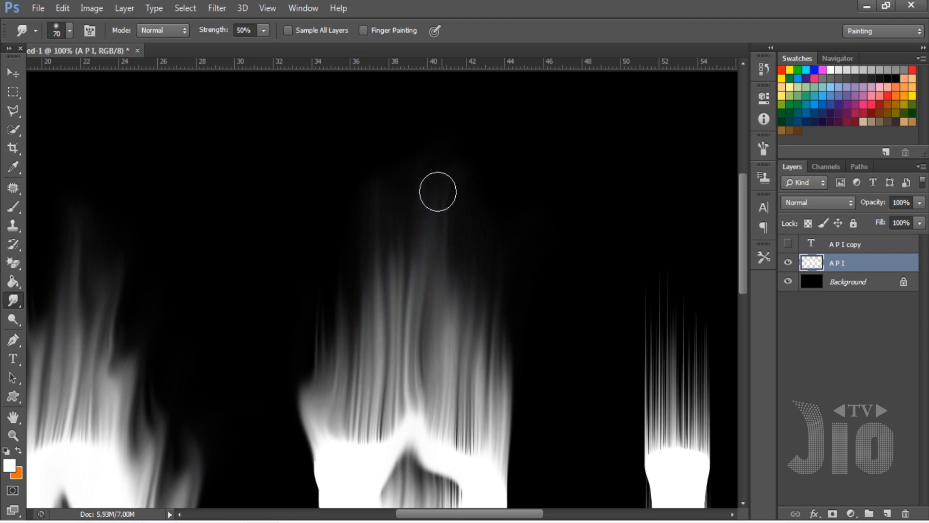
# Step: Lengthen the flame tips above the letter A by smudging them farther upward and outward
pyautogui.moveTo(73, 338)
pyautogui.mouseDown()
pyautogui.moveTo(64, 276)
pyautogui.moveTo(85, 126)
pyautogui.mouseUp()
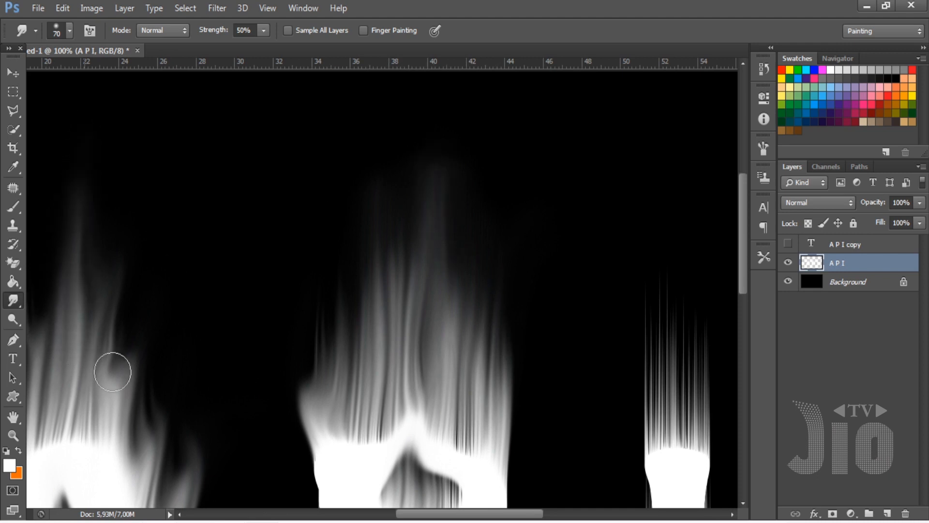
pyautogui.moveTo(112, 372); pyautogui.dragTo(125, 187)
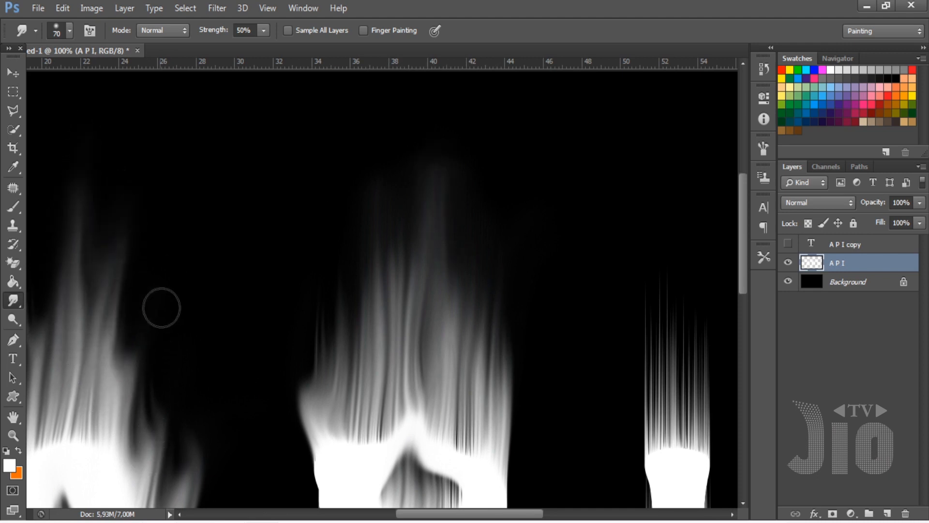
pyautogui.moveTo(161, 308); pyautogui.dragTo(170, 278)
pyautogui.moveTo(57, 337); pyautogui.dragTo(36, 185)
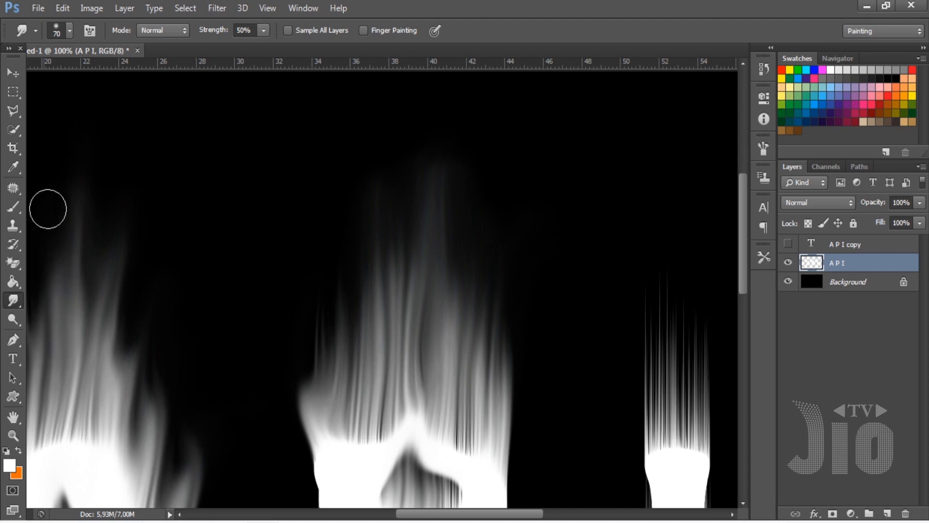
pyautogui.moveTo(92, 324); pyautogui.dragTo(130, 189)
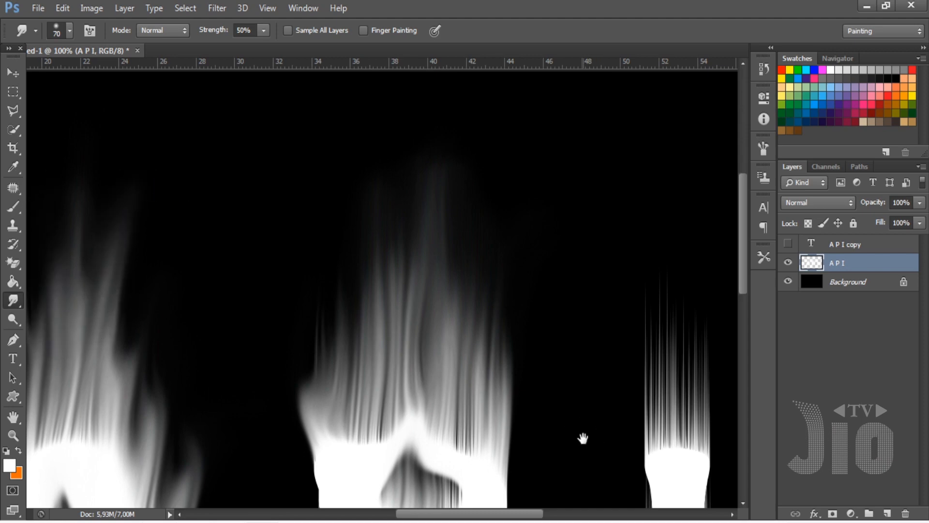
# Step: Smudge the outer edge of the P's stem and the streaks above the letter I upward into wavy flames
pyautogui.moveTo(583, 415)
pyautogui.mouseDown()
pyautogui.moveTo(460, 259)
pyautogui.moveTo(421, 343)
pyautogui.moveTo(443, 326)
pyautogui.mouseUp()
pyautogui.moveTo(217, 430)
pyautogui.mouseDown()
pyautogui.moveTo(171, 440)
pyautogui.moveTo(164, 454)
pyautogui.moveTo(137, 334)
pyautogui.mouseUp()
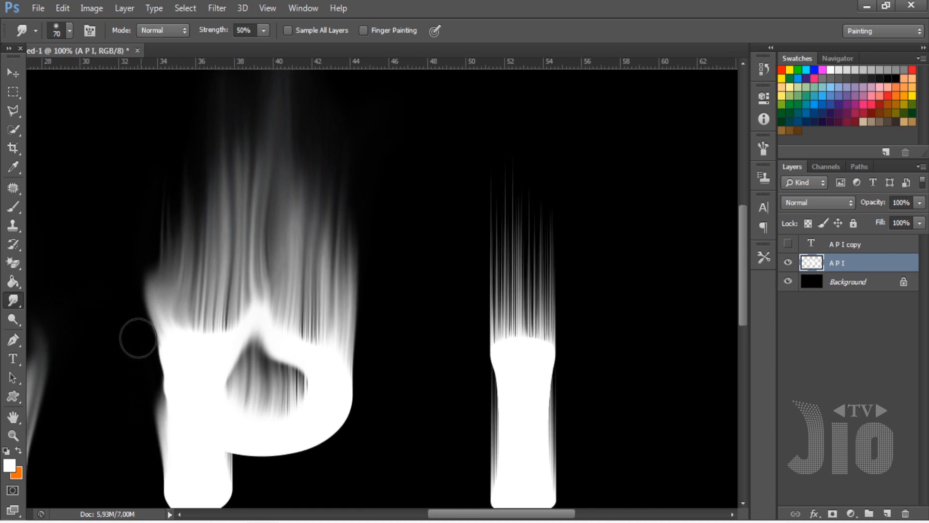
pyautogui.moveTo(508, 348)
pyautogui.mouseDown()
pyautogui.moveTo(492, 264)
pyautogui.moveTo(508, 145)
pyautogui.mouseUp()
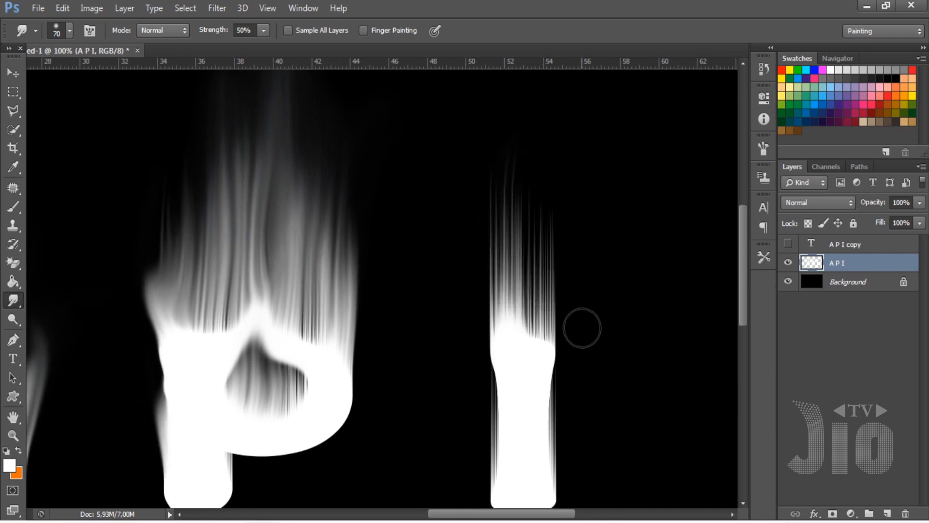
pyautogui.moveTo(528, 237); pyautogui.dragTo(516, 108)
pyautogui.moveTo(553, 342); pyautogui.dragTo(576, 199)
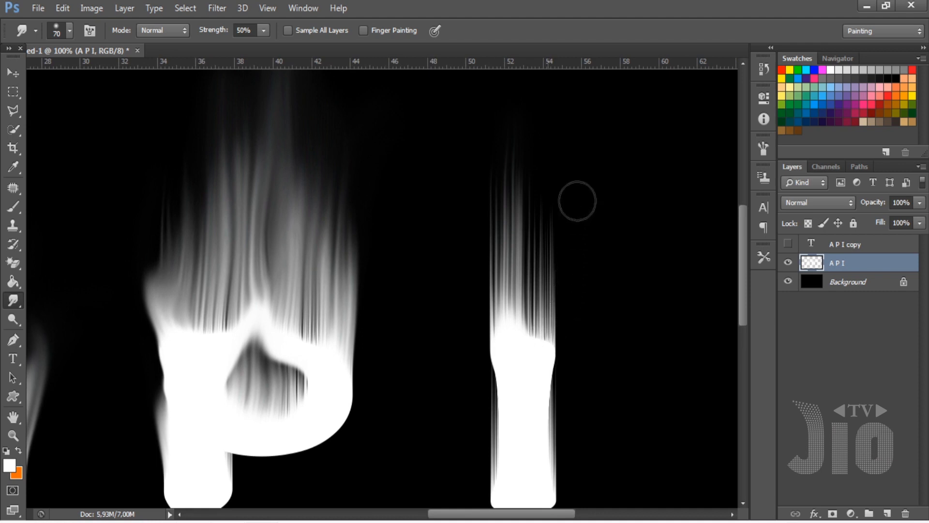
pyautogui.moveTo(538, 309); pyautogui.dragTo(525, 124)
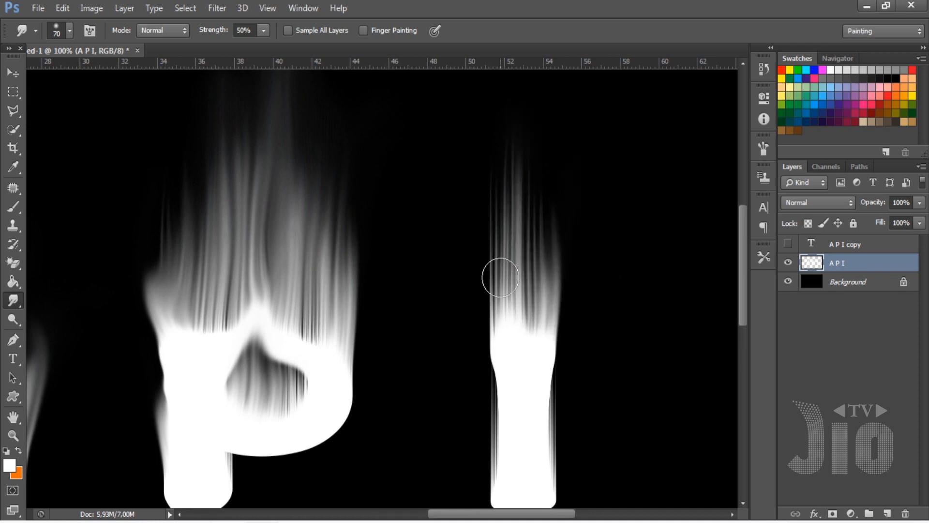
pyautogui.moveTo(499, 299); pyautogui.dragTo(453, 196)
pyautogui.moveTo(501, 317); pyautogui.dragTo(454, 138)
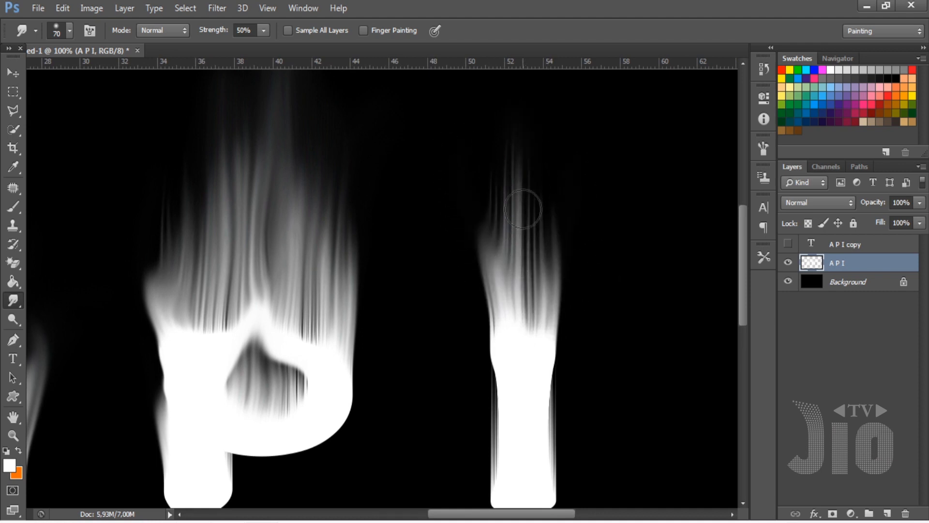
pyautogui.moveTo(523, 209); pyautogui.dragTo(527, 153)
pyautogui.moveTo(527, 218); pyautogui.dragTo(545, 101)
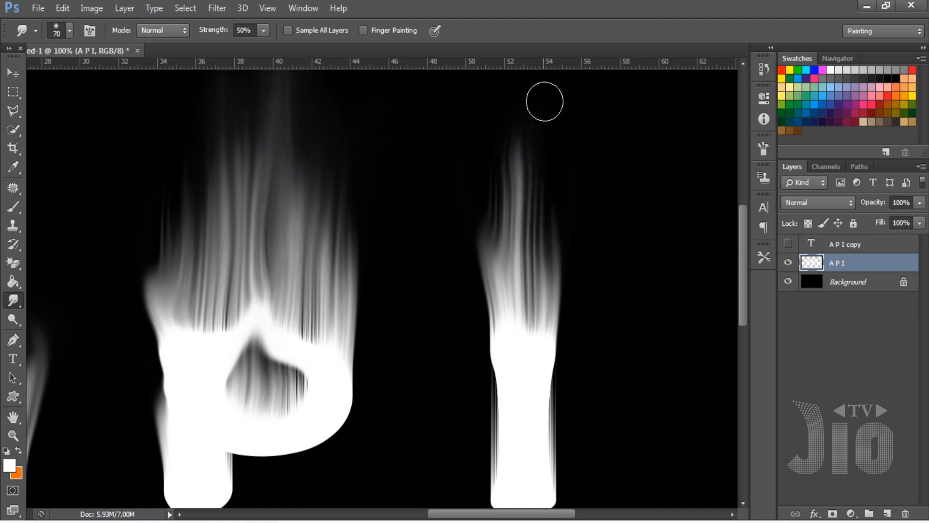
pyautogui.moveTo(531, 309); pyautogui.dragTo(552, 147)
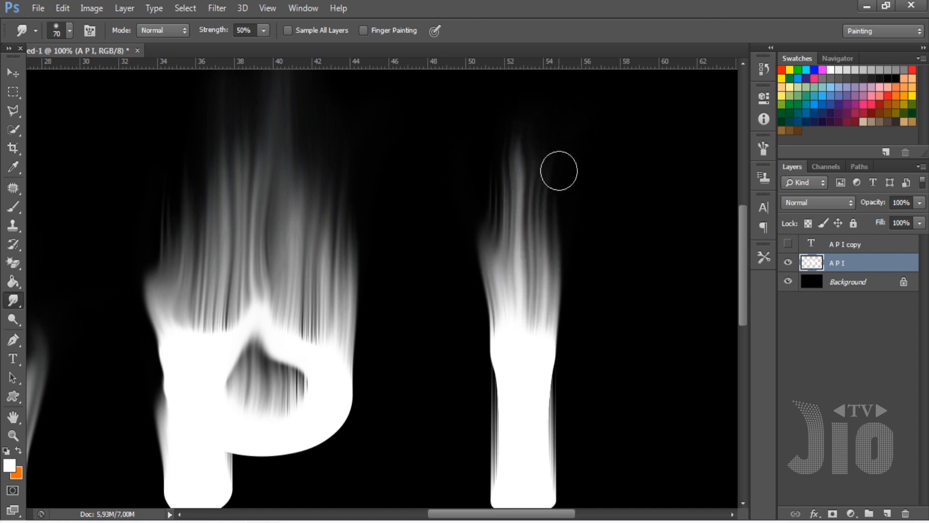
pyautogui.moveTo(524, 214)
pyautogui.mouseDown()
pyautogui.moveTo(540, 138)
pyautogui.moveTo(566, 89)
pyautogui.mouseUp()
# Step: Smudge both sides of the I's stem and the curved outer edge of the P's bowl upward and outward into small flames
pyautogui.scroll(-3, 507, 388)
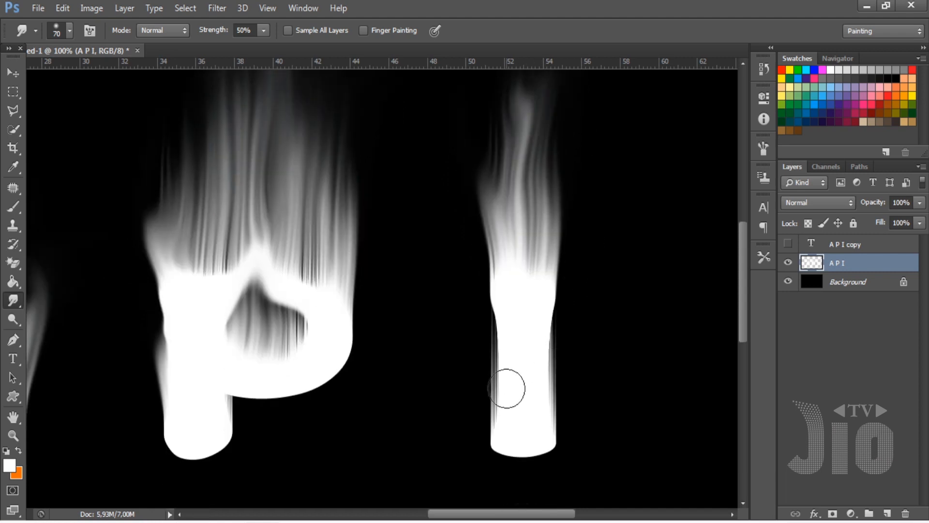
pyautogui.moveTo(492, 381); pyautogui.dragTo(473, 318)
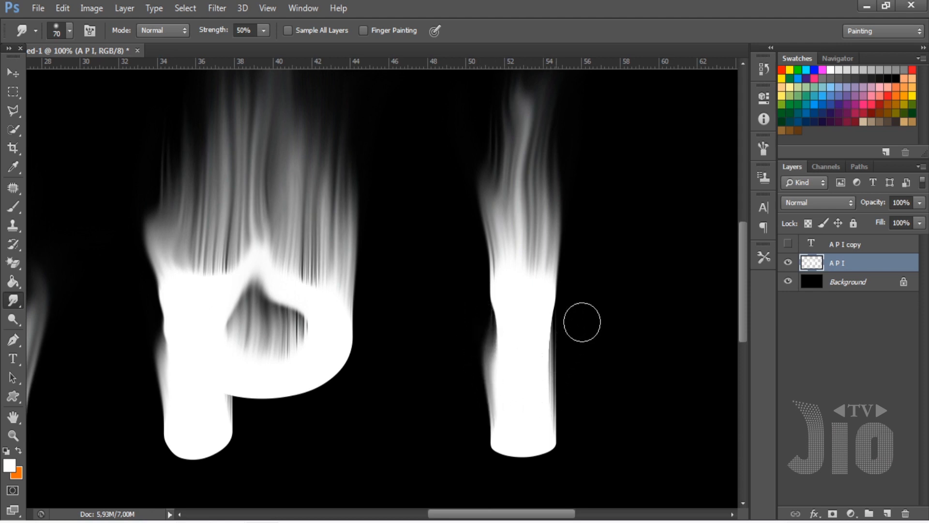
pyautogui.moveTo(582, 322); pyautogui.dragTo(597, 299)
pyautogui.moveTo(563, 333); pyautogui.dragTo(583, 273)
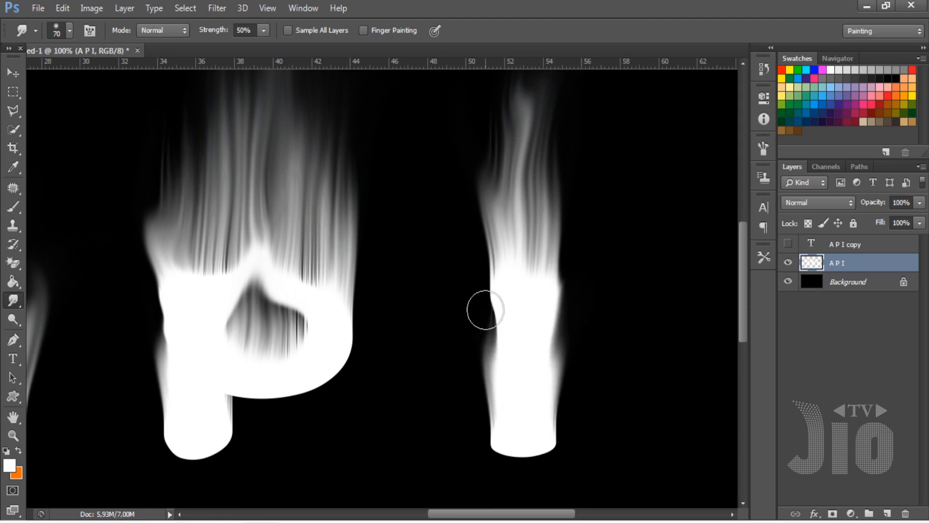
pyautogui.moveTo(485, 309); pyautogui.dragTo(469, 300)
pyautogui.moveTo(349, 339); pyautogui.dragTo(369, 274)
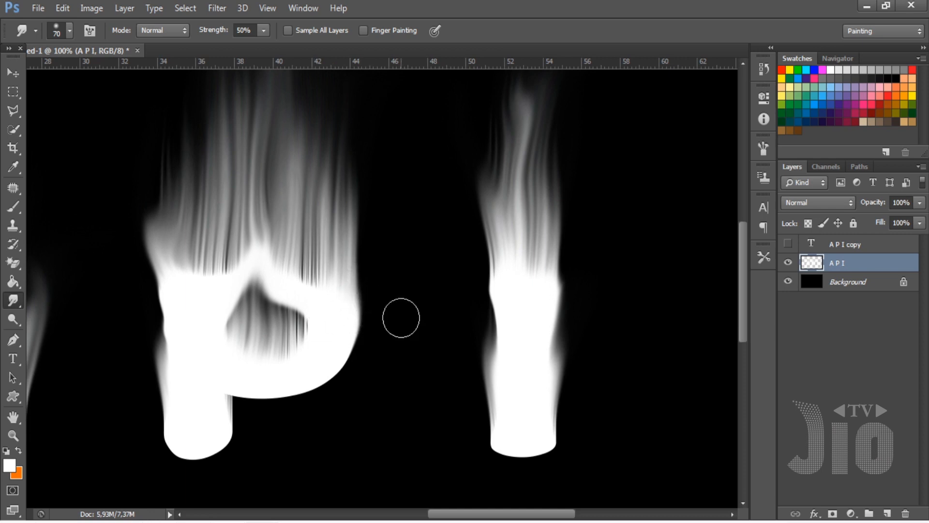
# Step: Fit the whole image on screen and show the "A P I copy" text layer over the smudged flames
pyautogui.click(267, 8)
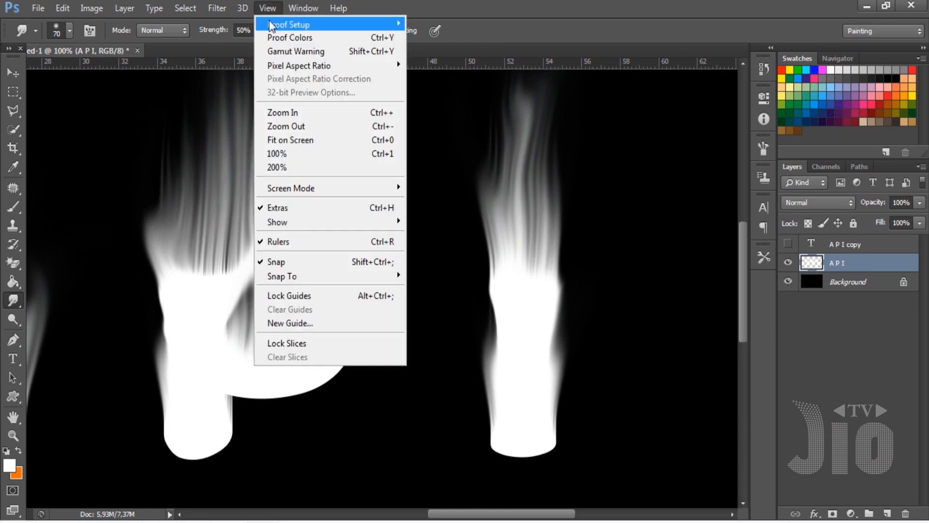
pyautogui.click(323, 141)
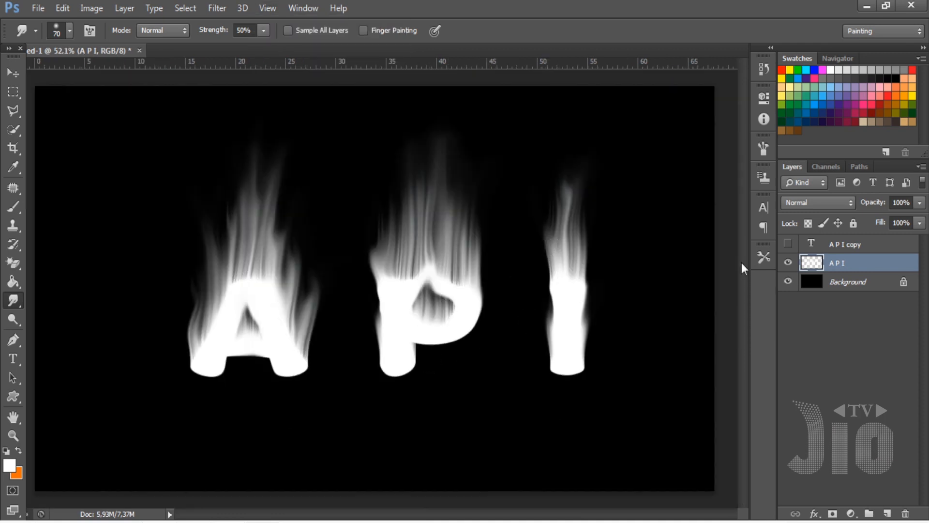
pyautogui.click(789, 245)
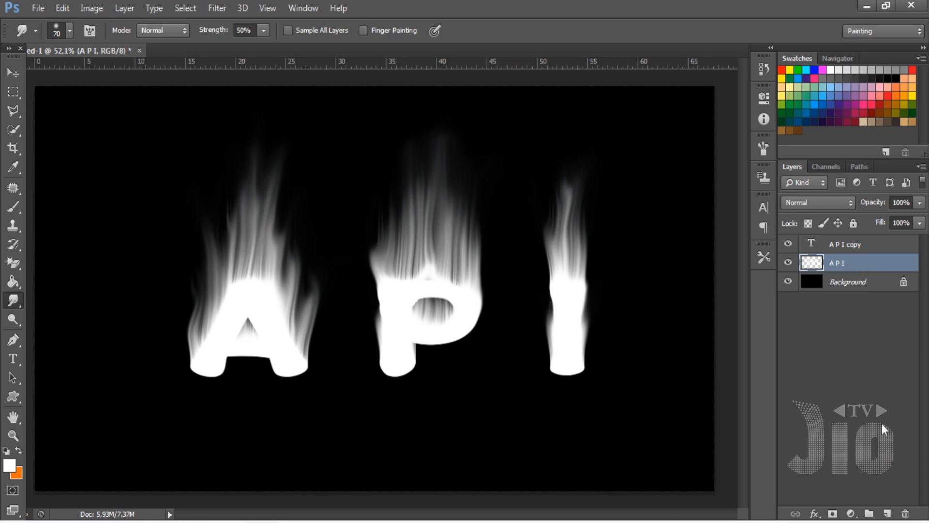
# Step: Add a Hue/Saturation adjustment layer and place it between the "A P I copy" text layer and the smudged "A P I" layer
pyautogui.click(859, 502)
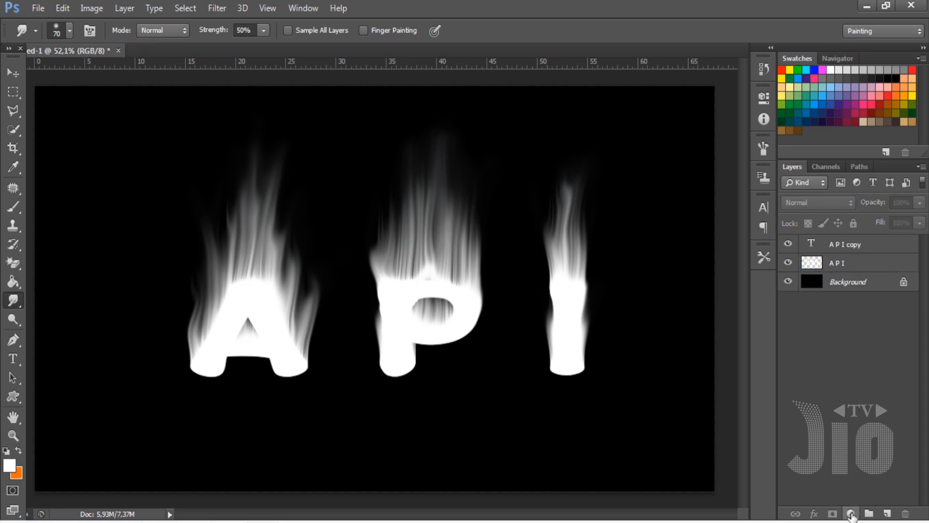
pyautogui.click(850, 514)
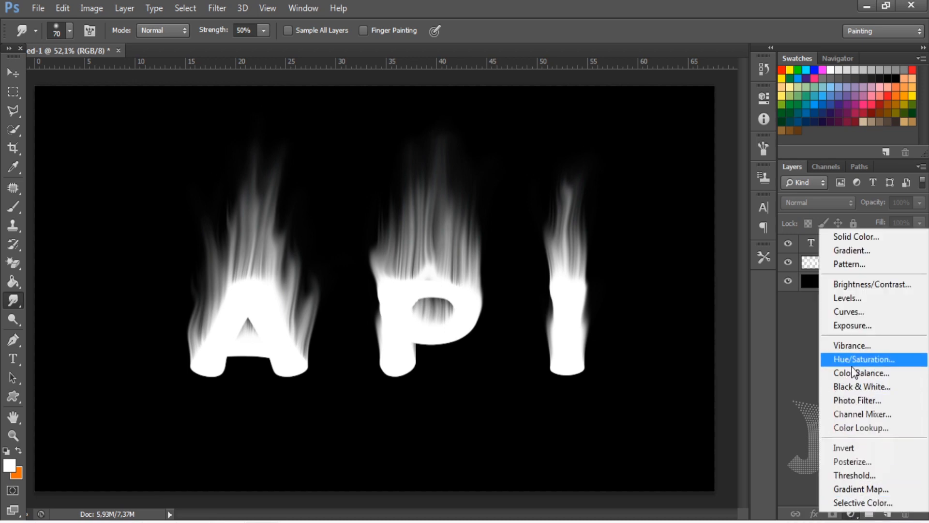
pyautogui.click(855, 358)
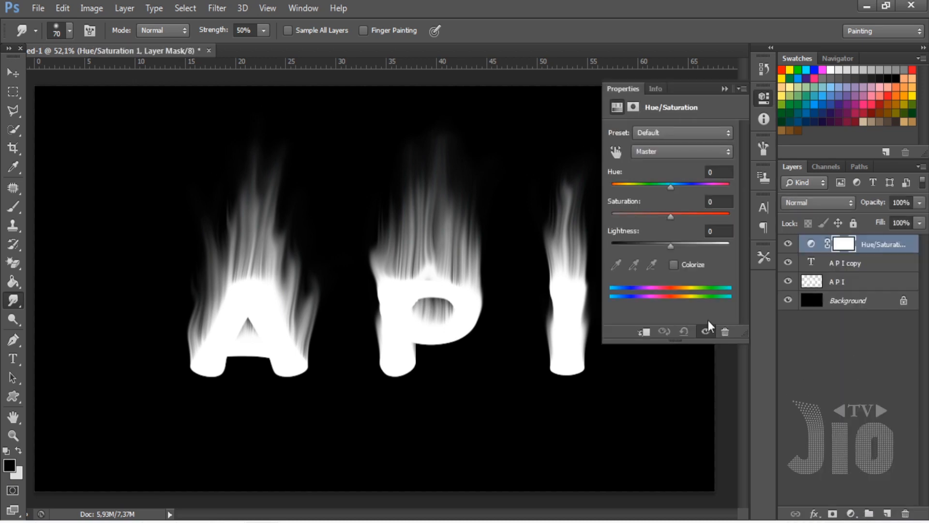
pyautogui.click(645, 333)
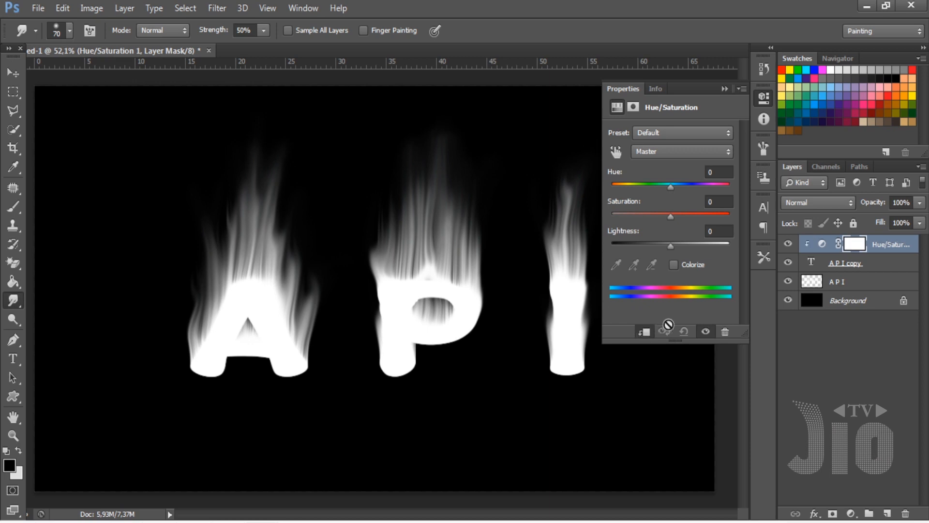
pyautogui.moveTo(895, 262); pyautogui.dragTo(896, 268)
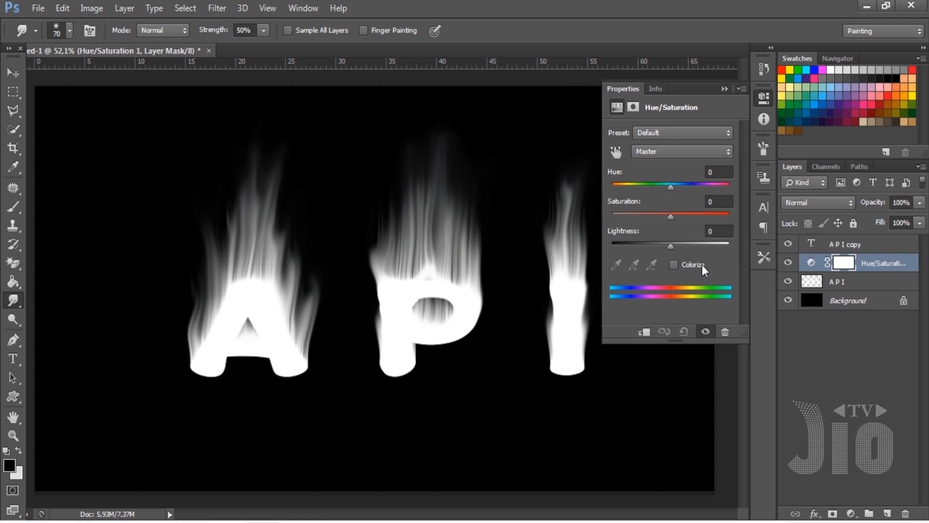
# Step: Colorize the flames in the Hue/Saturation adjustment with hue 27, saturation 100 and lightness -1
pyautogui.click(673, 264)
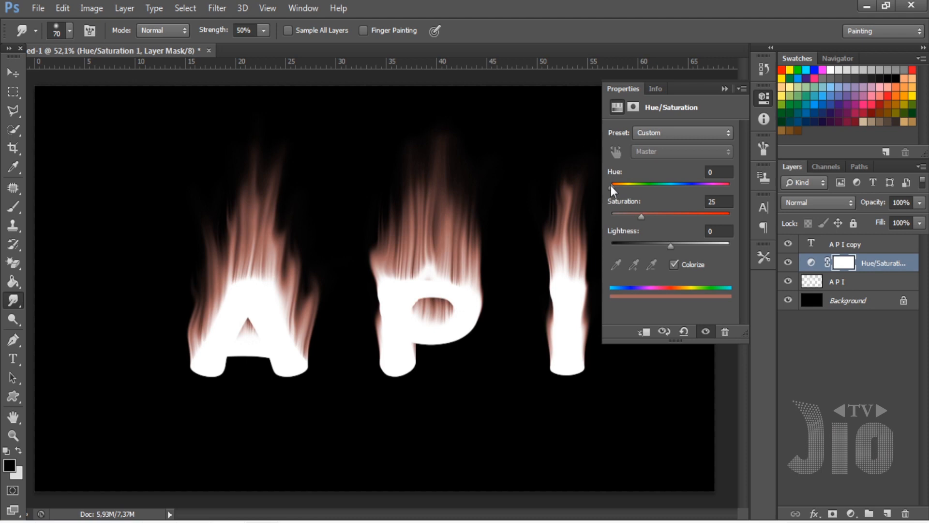
pyautogui.moveTo(611, 186); pyautogui.dragTo(615, 187)
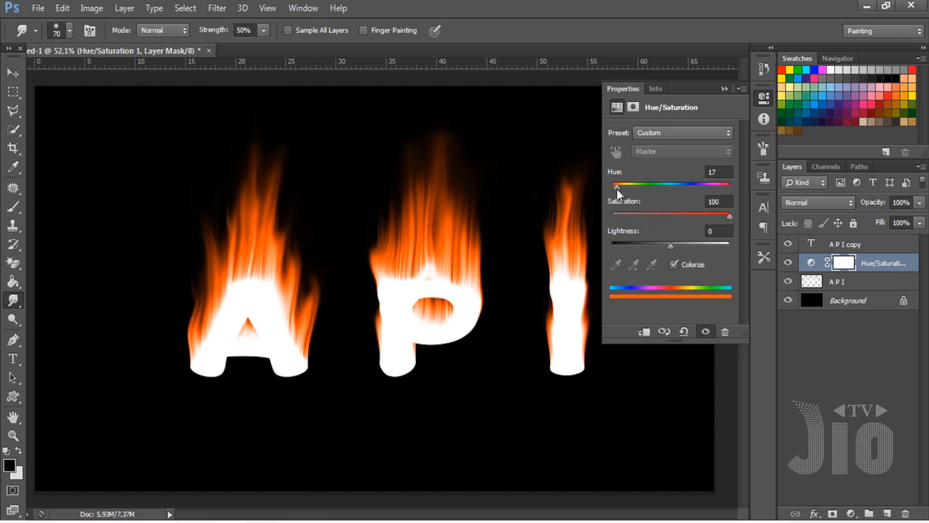
pyautogui.moveTo(617, 190); pyautogui.dragTo(620, 192)
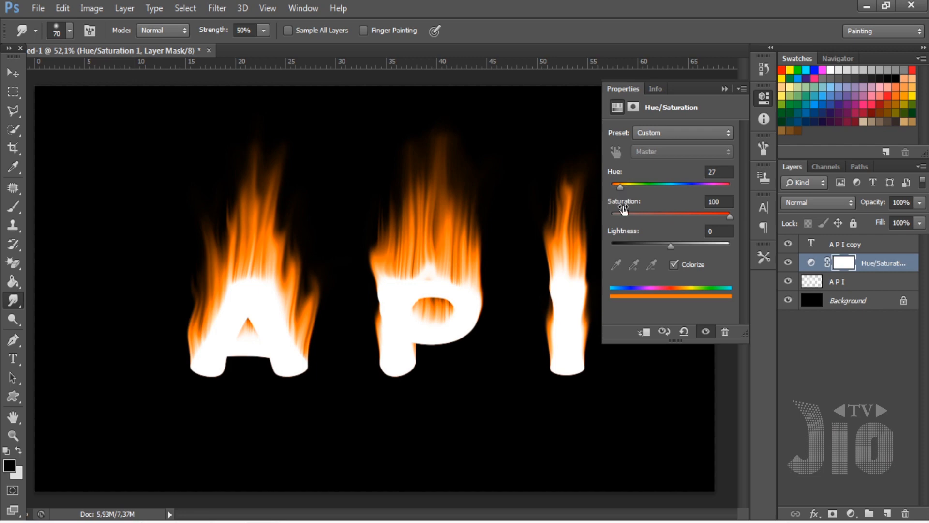
pyautogui.moveTo(670, 247); pyautogui.dragTo(670, 248)
# Step: Clip the Hue/Saturation adjustment to the smudged "A P I" layer and set its lightness to -54 and its hue to 23
pyautogui.click(643, 332)
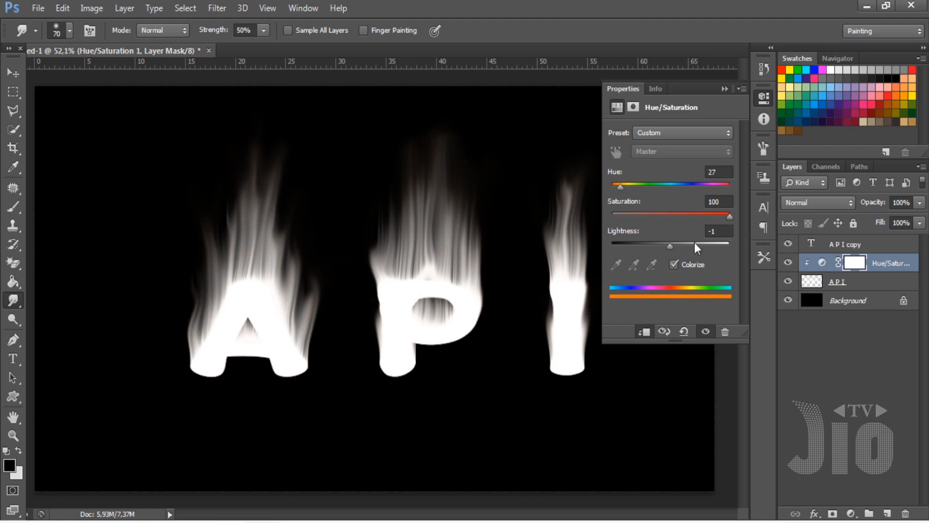
pyautogui.moveTo(673, 248); pyautogui.dragTo(640, 259)
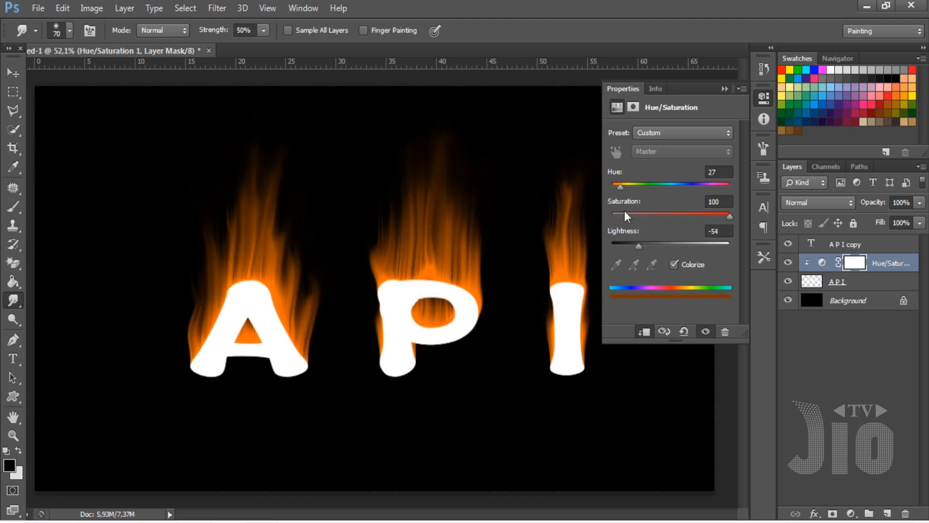
pyautogui.moveTo(621, 187); pyautogui.dragTo(620, 187)
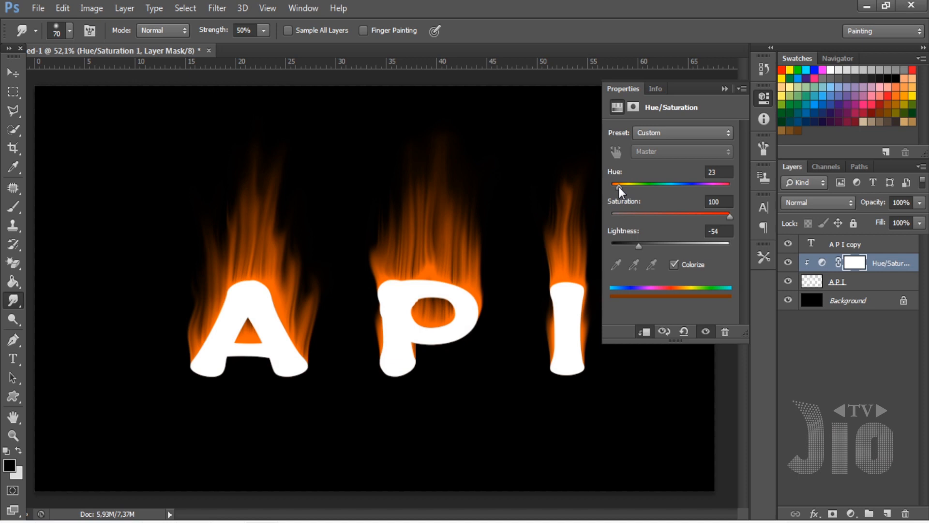
pyautogui.click(725, 89)
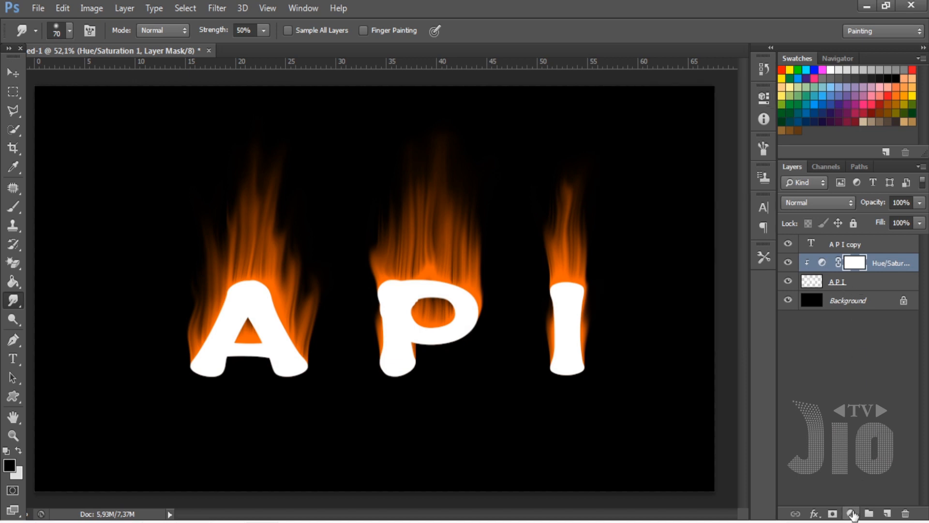
# Step: Add a second Hue/Saturation adjustment layer above the first, clip it to the smudged "A P I" layer and enable Colorize
pyautogui.click(851, 513)
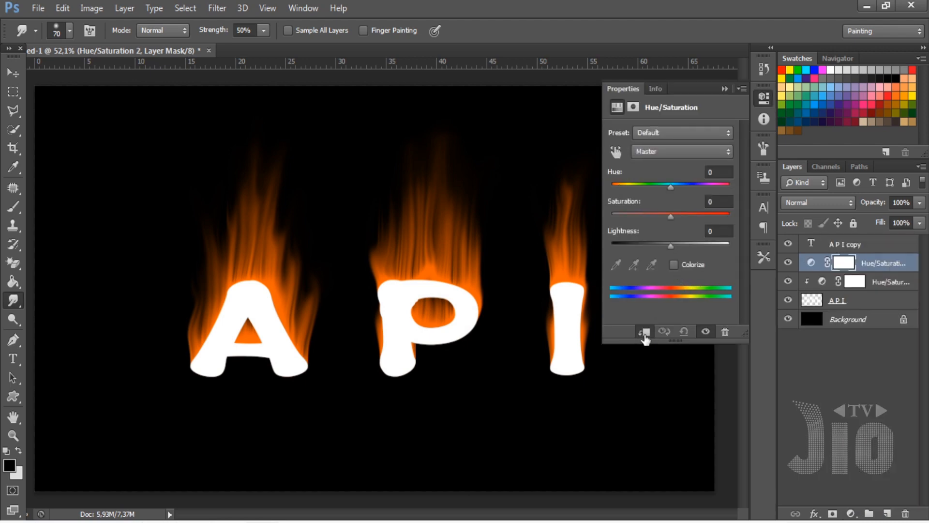
pyautogui.click(645, 333)
pyautogui.click(675, 265)
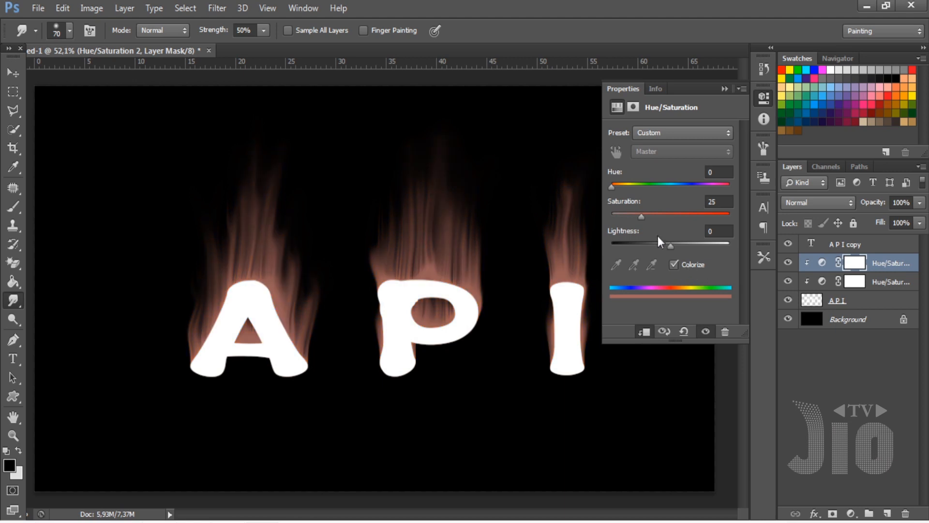
# Step: Set the second Hue/Saturation adjustment's saturation to 100 and its hue to about 43 for yellow-orange flames
pyautogui.moveTo(642, 216); pyautogui.dragTo(739, 218)
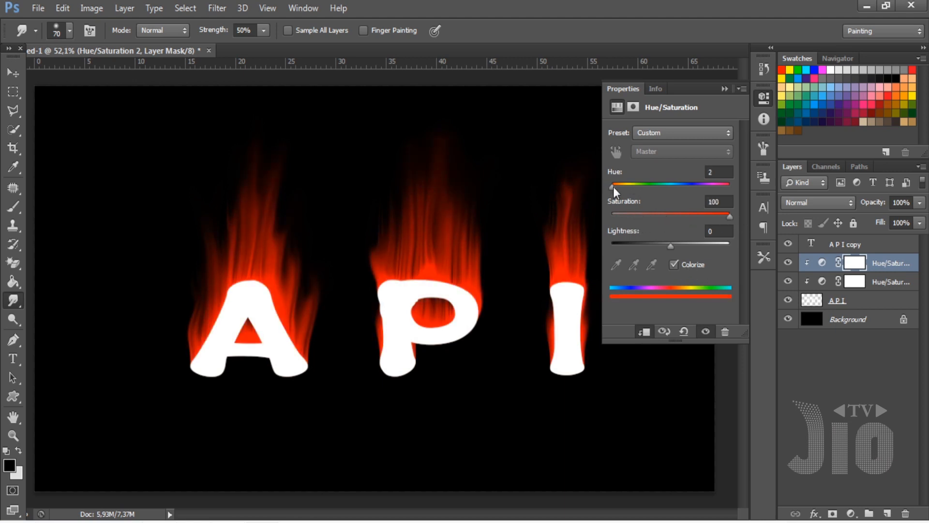
pyautogui.moveTo(613, 187); pyautogui.dragTo(625, 187)
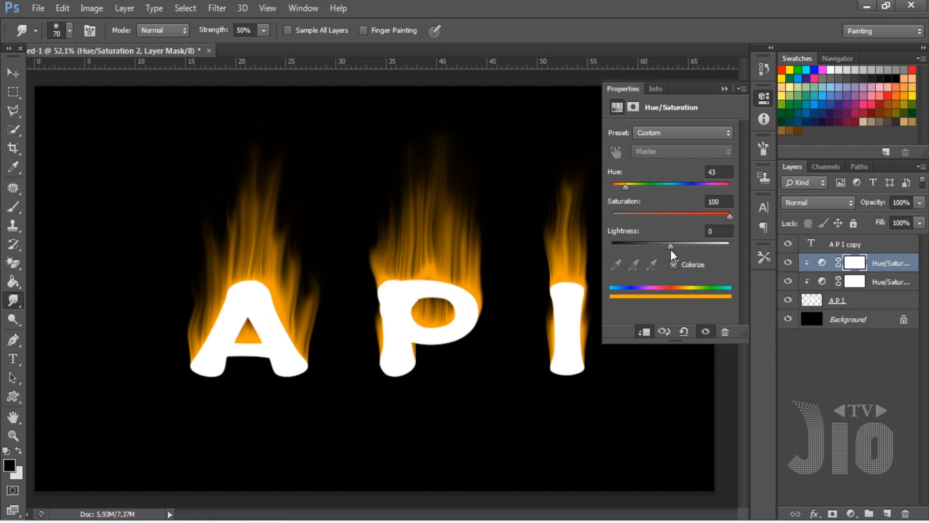
pyautogui.moveTo(670, 249); pyautogui.dragTo(669, 248)
pyautogui.moveTo(625, 187); pyautogui.dragTo(625, 188)
pyautogui.click(723, 89)
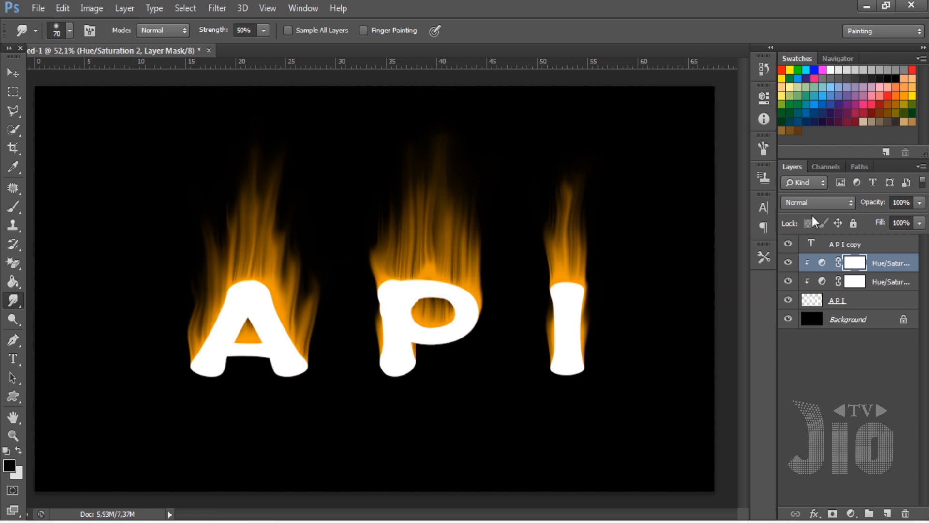
# Step: Set the upper Hue/Saturation layer's blend mode to Overlay, and try Color Dodge and Overlay on the lower one before choosing Multiply
pyautogui.click(817, 202)
pyautogui.click(814, 179)
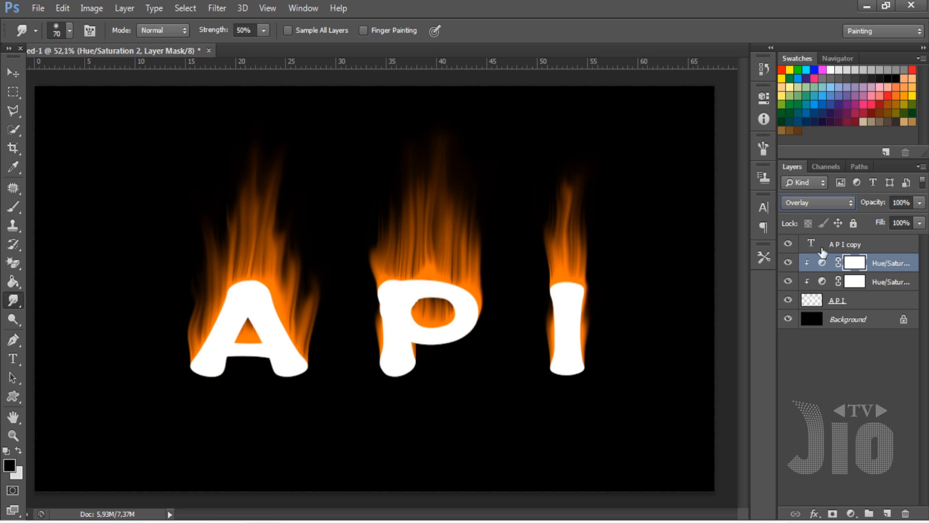
pyautogui.click(898, 286)
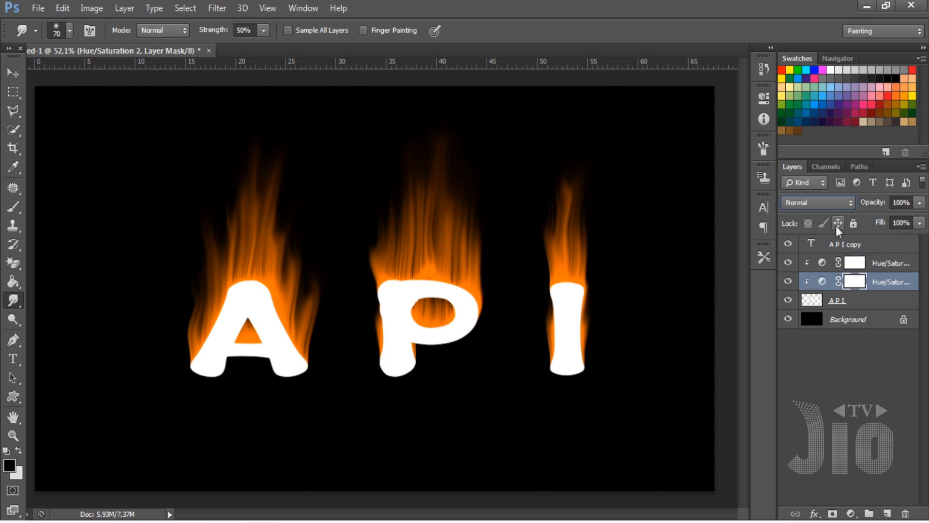
pyautogui.click(829, 205)
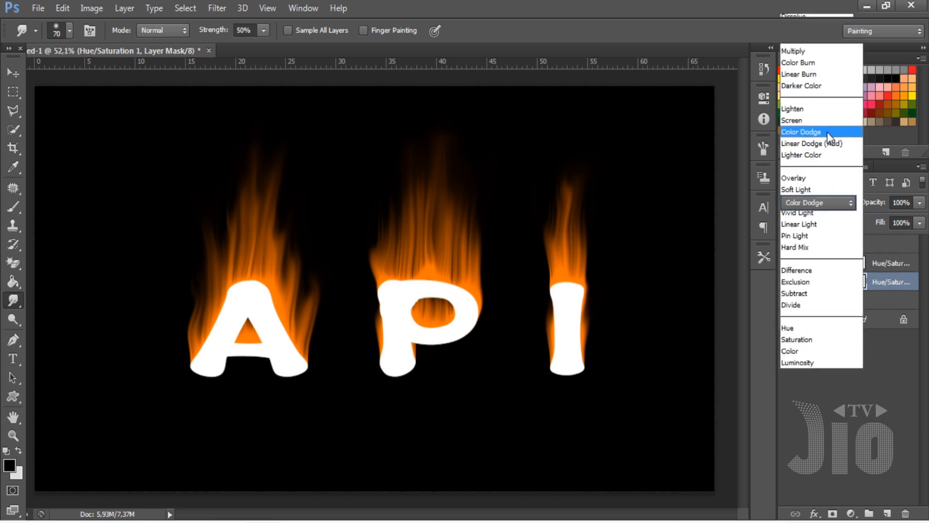
pyautogui.click(827, 131)
pyautogui.click(832, 198)
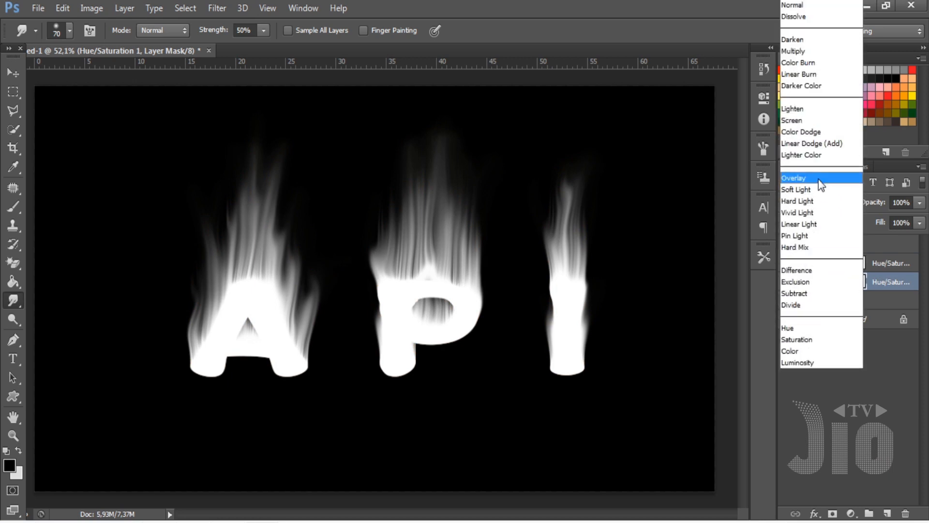
pyautogui.click(818, 179)
pyautogui.click(830, 205)
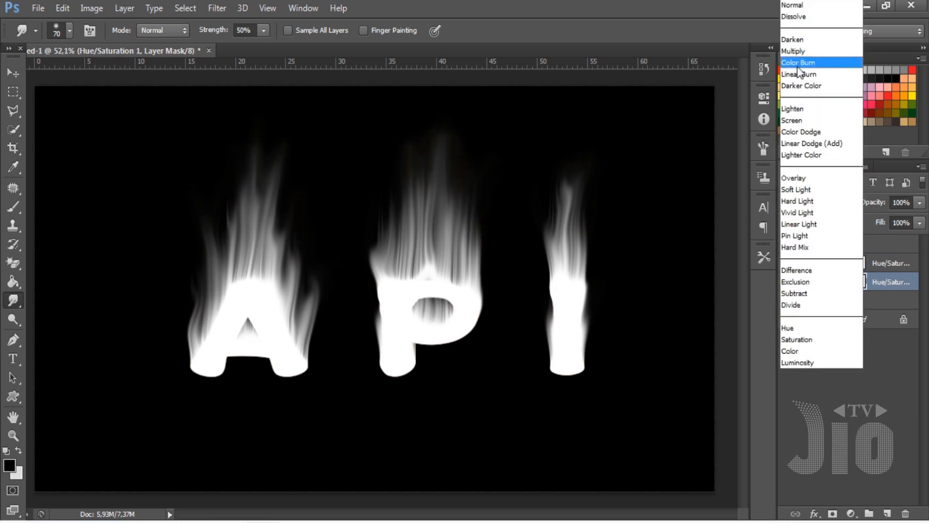
pyautogui.click(805, 52)
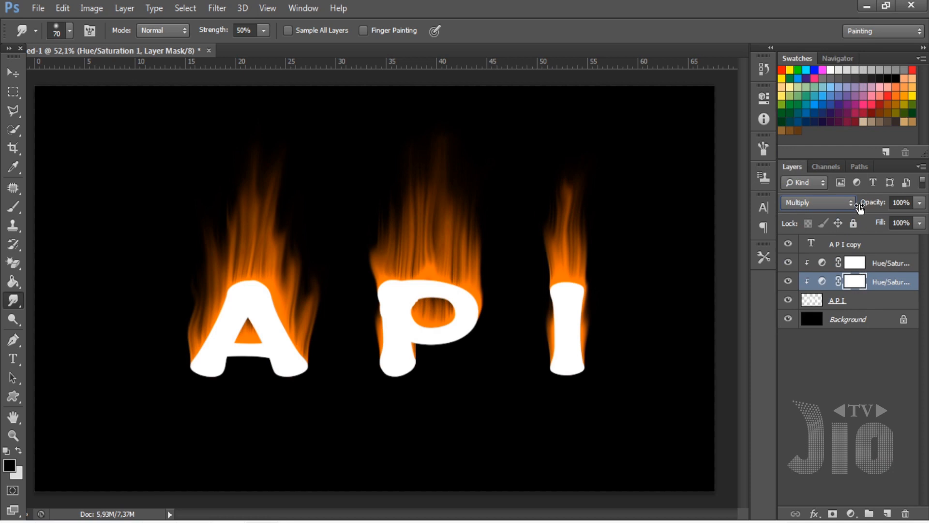
# Step: Open the blending options of the "A P I copy" text layer and add a Gradient Overlay
pyautogui.click(855, 246)
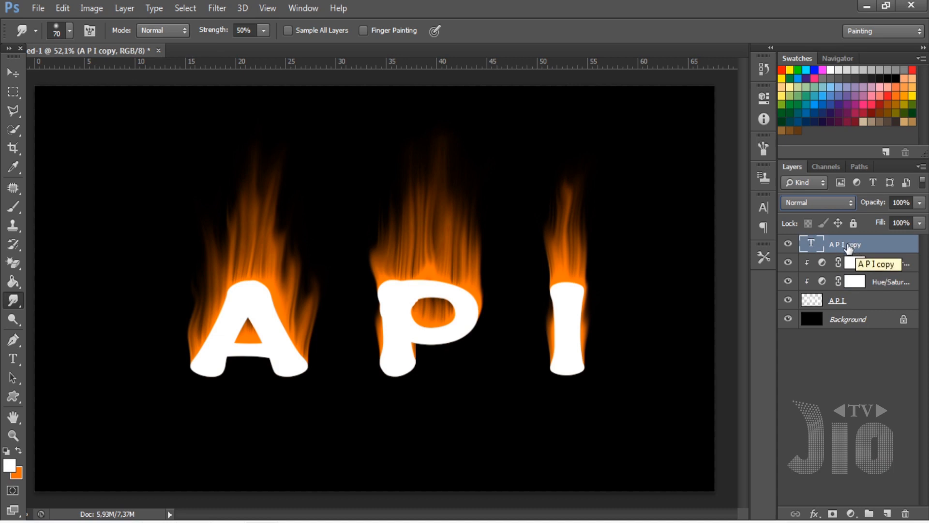
pyautogui.rightClick(848, 247)
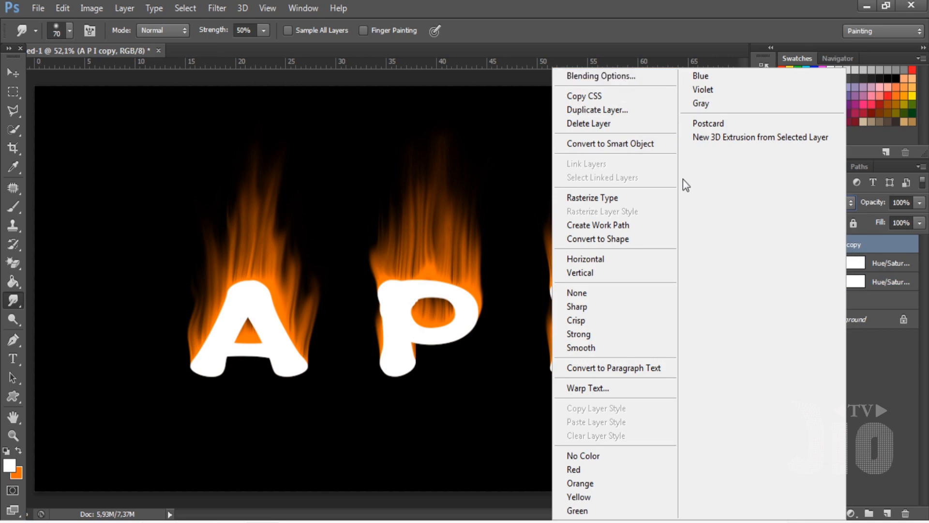
pyautogui.click(600, 76)
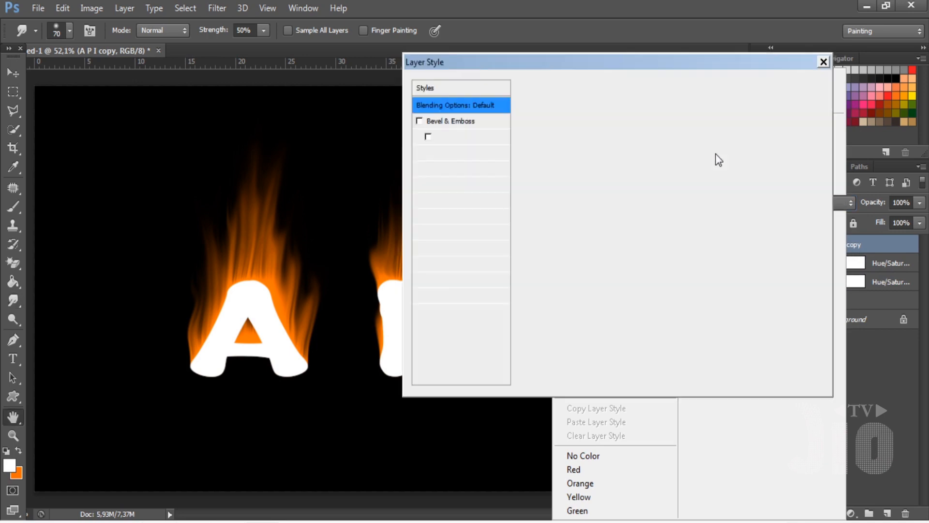
pyautogui.moveTo(624, 63); pyautogui.dragTo(813, 33)
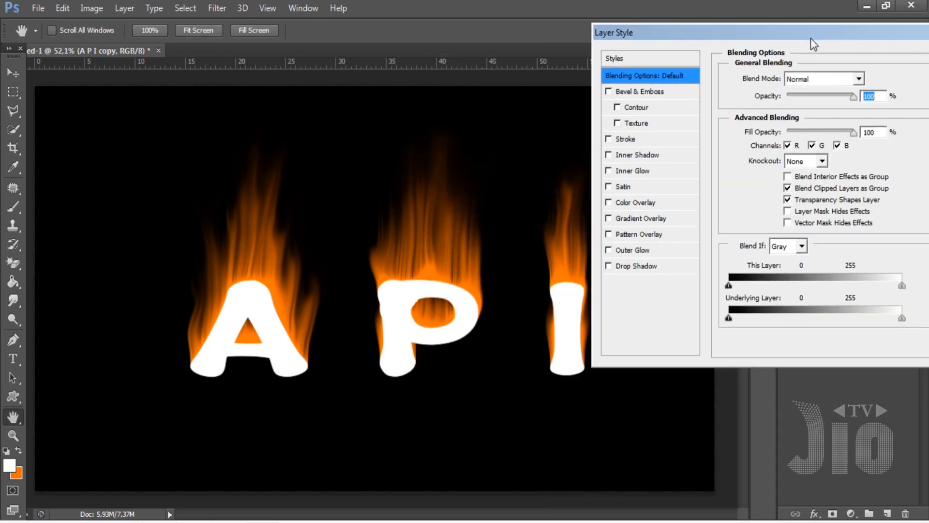
pyautogui.click(662, 219)
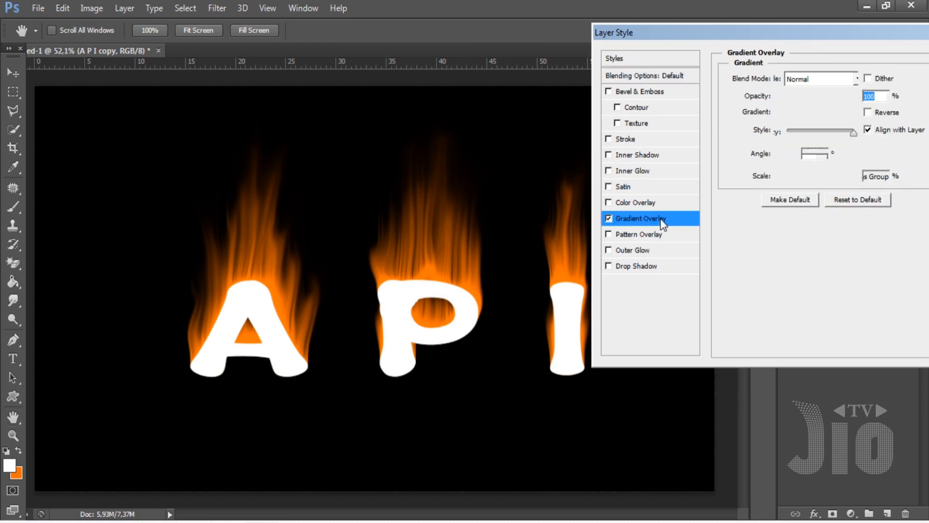
# Step: Change the gradient's white color stop to orange ed6c00 sampled from the flames at the P's edge, making a black-to-orange gradient
pyautogui.click(826, 113)
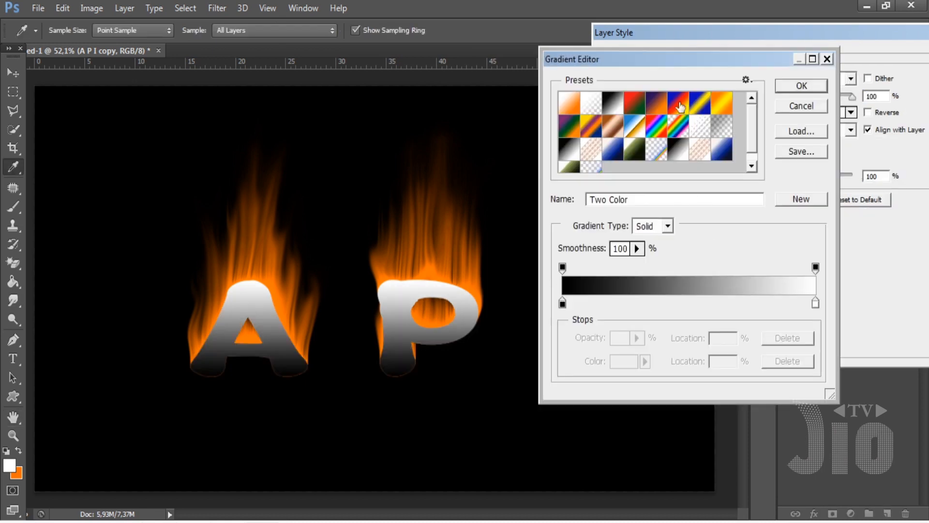
pyautogui.moveTo(690, 65); pyautogui.dragTo(785, 35)
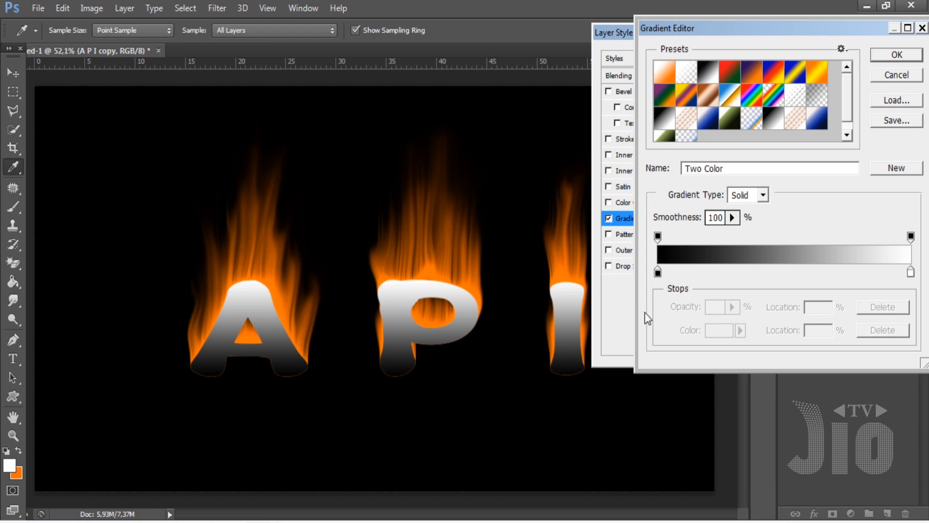
pyautogui.click(911, 272)
pyautogui.click(719, 332)
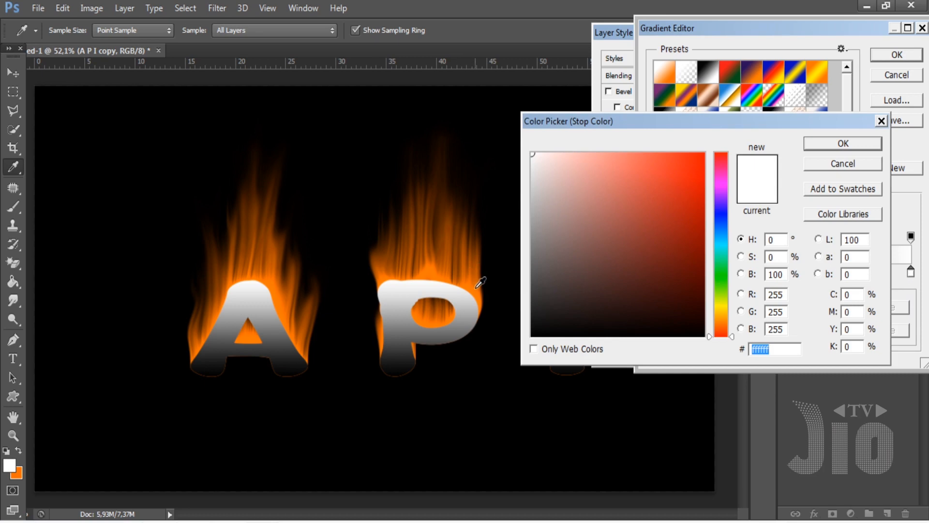
pyautogui.click(476, 289)
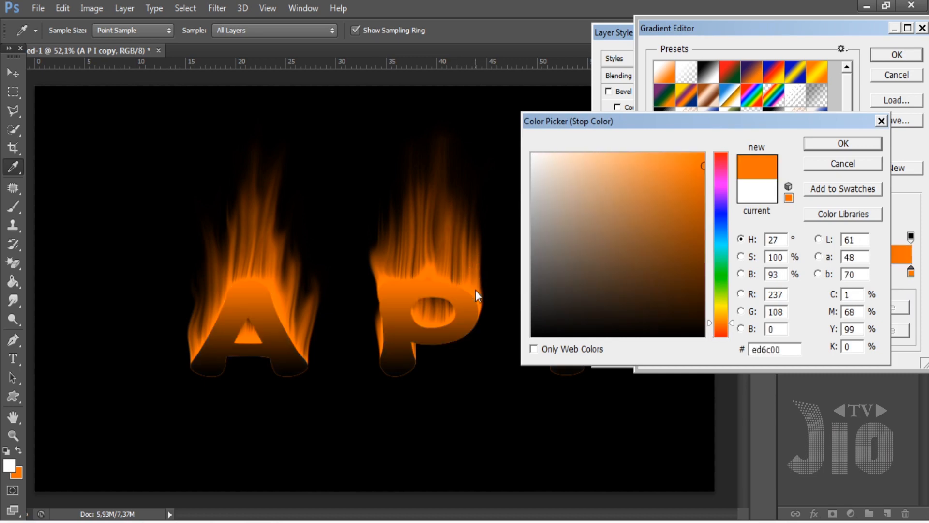
pyautogui.click(842, 144)
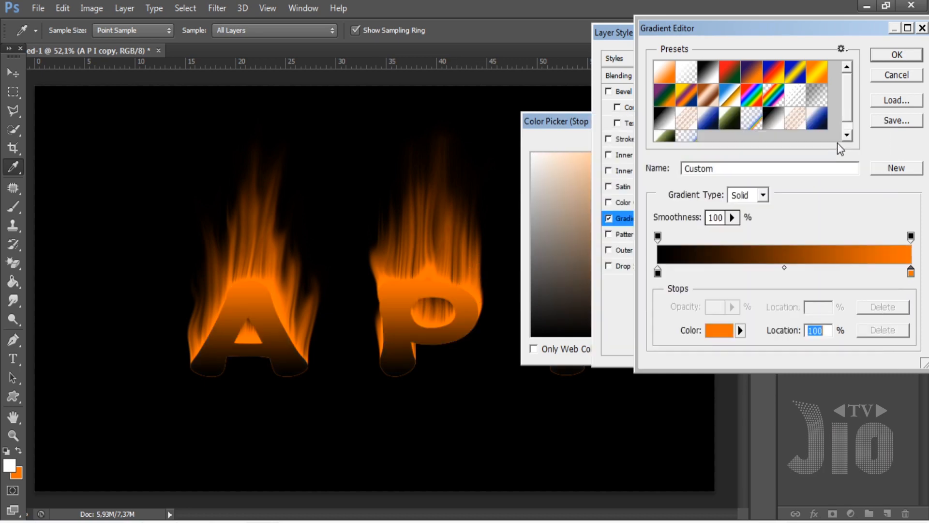
pyautogui.click(897, 55)
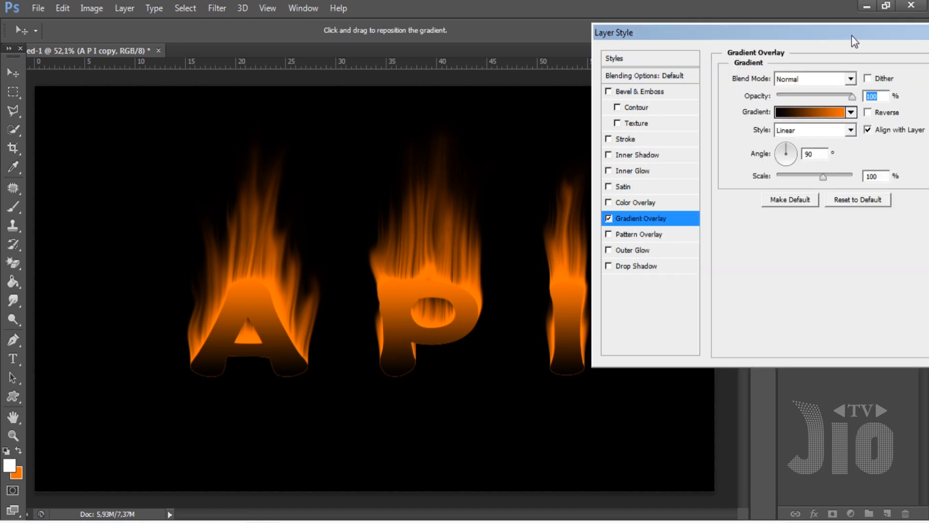
# Step: Apply the Gradient Overlay layer style to the text copy and activate the Move tool
pyautogui.moveTo(852, 35); pyautogui.dragTo(712, 37)
pyautogui.click(841, 59)
pyautogui.click(14, 73)
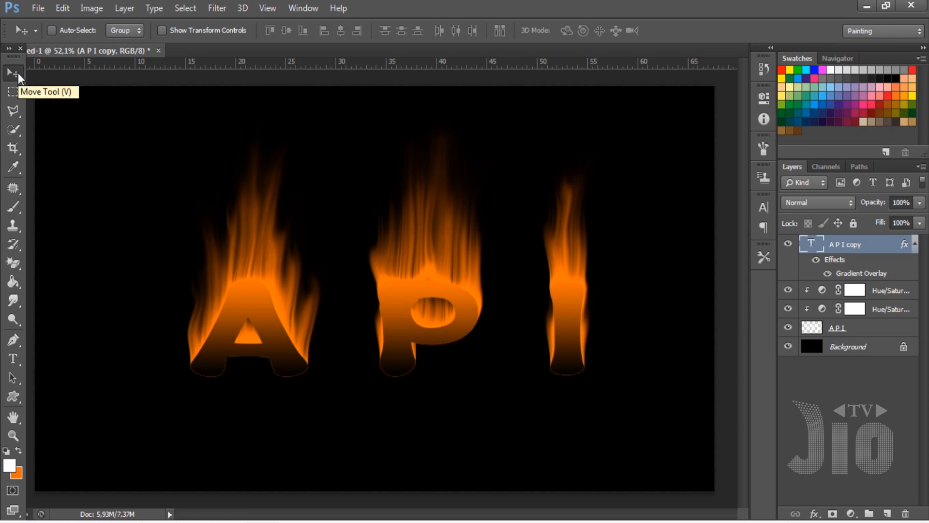
# Step: Nudge the "A P I copy" text slightly down to cover the thin outline along the letters' bottoms
pyautogui.press('Down')
pyautogui.press('Down')
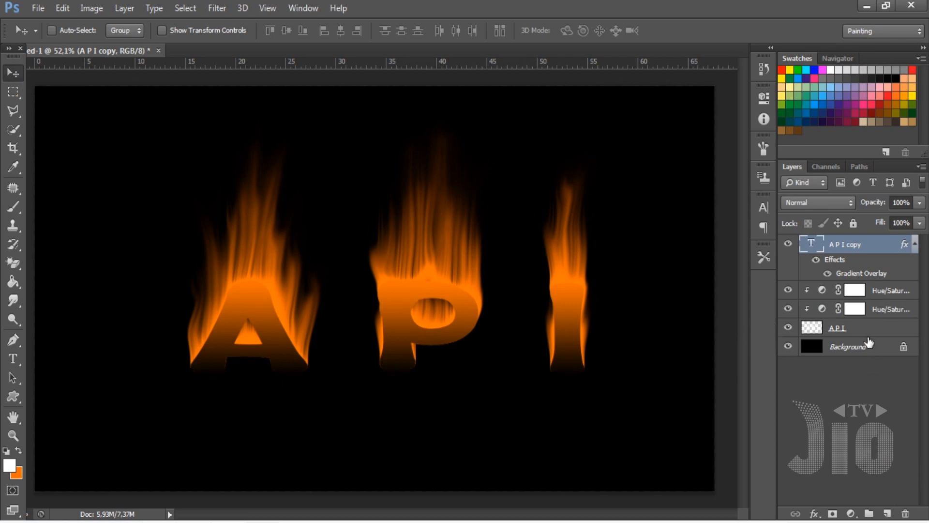
# Step: Add a new layer directly above the Background and name it SHADOW
pyautogui.click(867, 353)
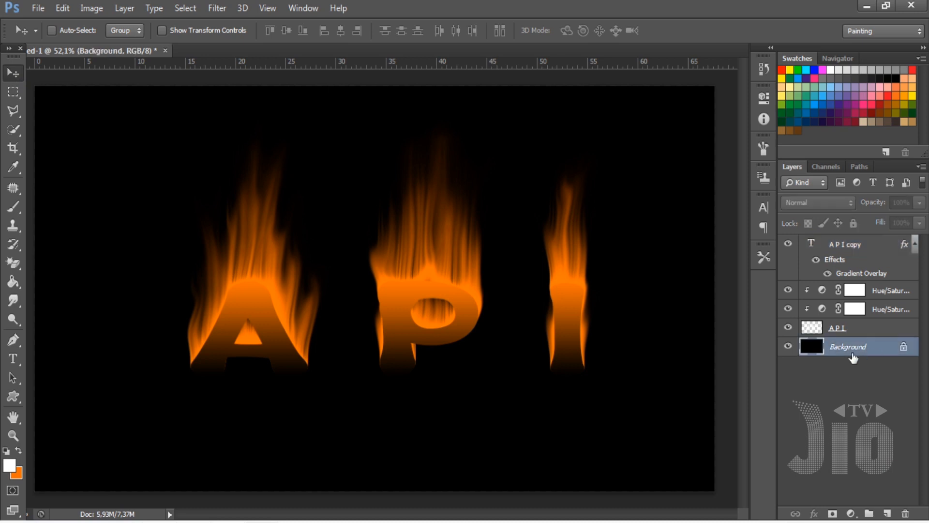
pyautogui.click(887, 513)
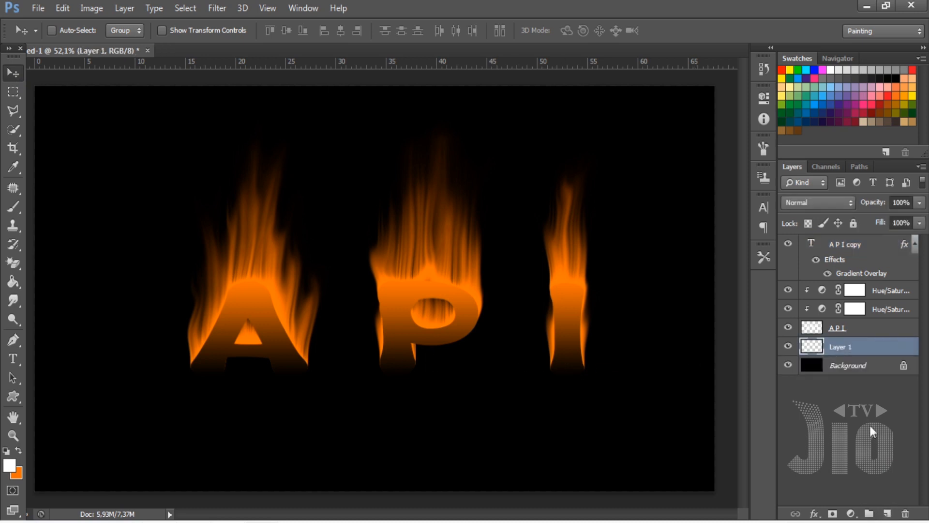
pyautogui.doubleClick(842, 346)
pyautogui.write('SHADOW')
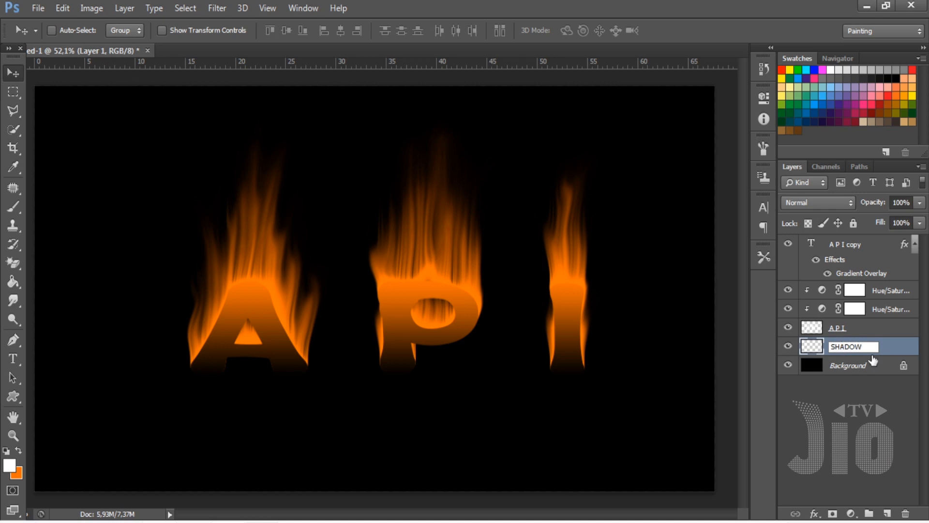
pyautogui.press('Return')
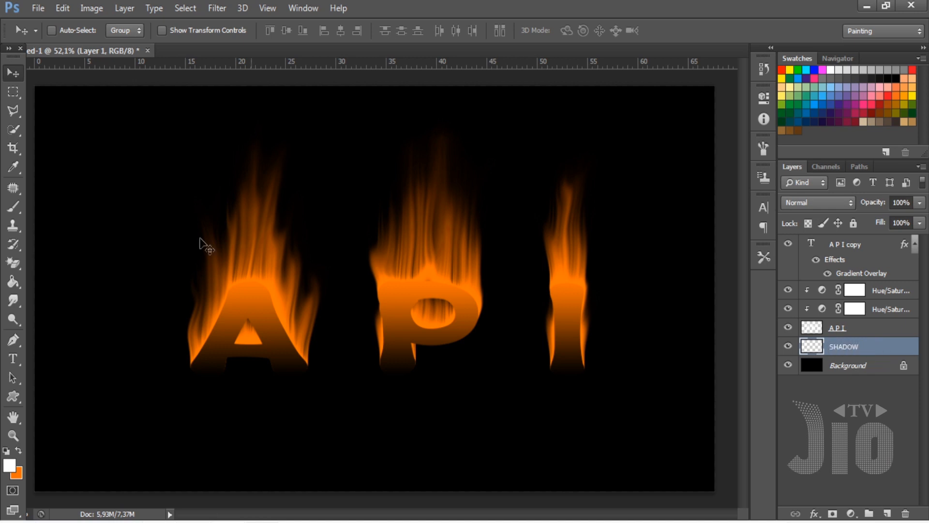
# Step: Draw a wide, flat elliptical selection just beneath the letters, spanning from the A to the I
pyautogui.click(16, 103)
pyautogui.click(16, 89)
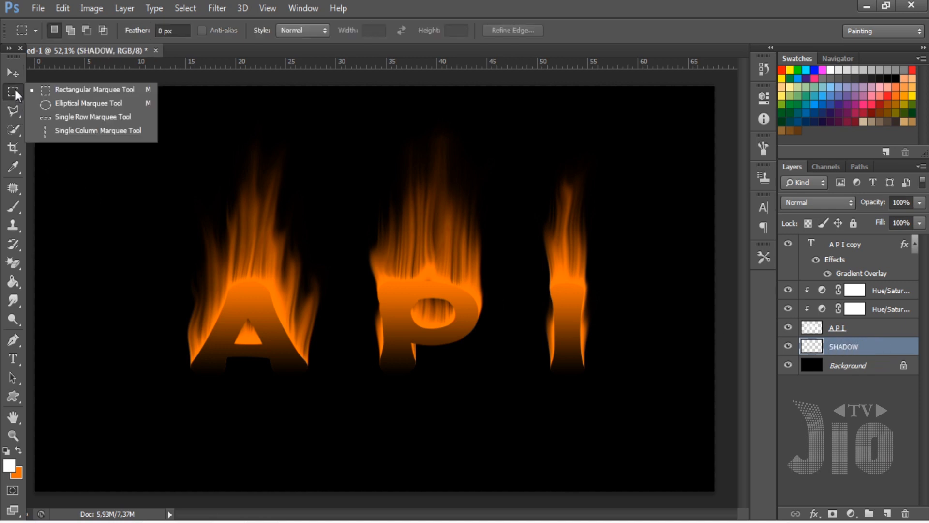
pyautogui.click(79, 102)
pyautogui.moveTo(568, 396); pyautogui.dragTo(606, 400)
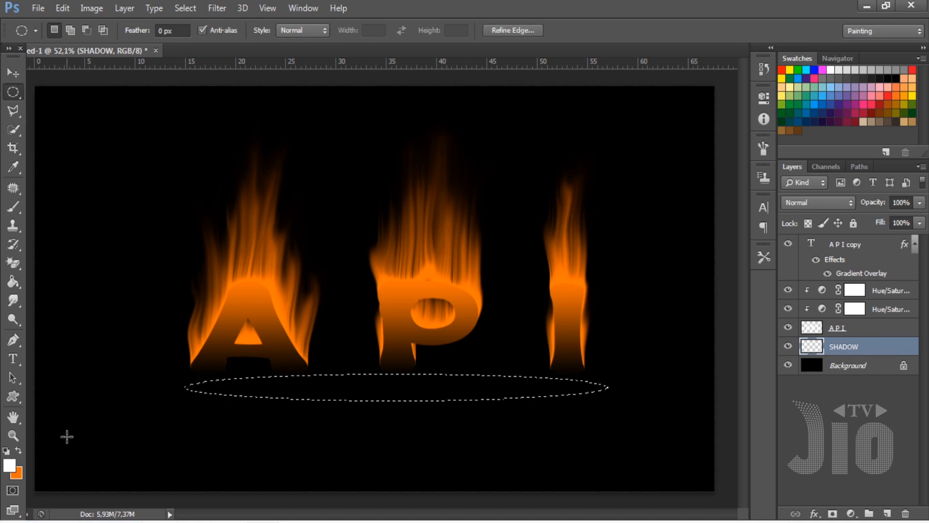
# Step: Fill the elliptical selection with orange on the SHADOW layer using the Paint Bucket, and deselect
pyautogui.click(19, 450)
pyautogui.click(13, 282)
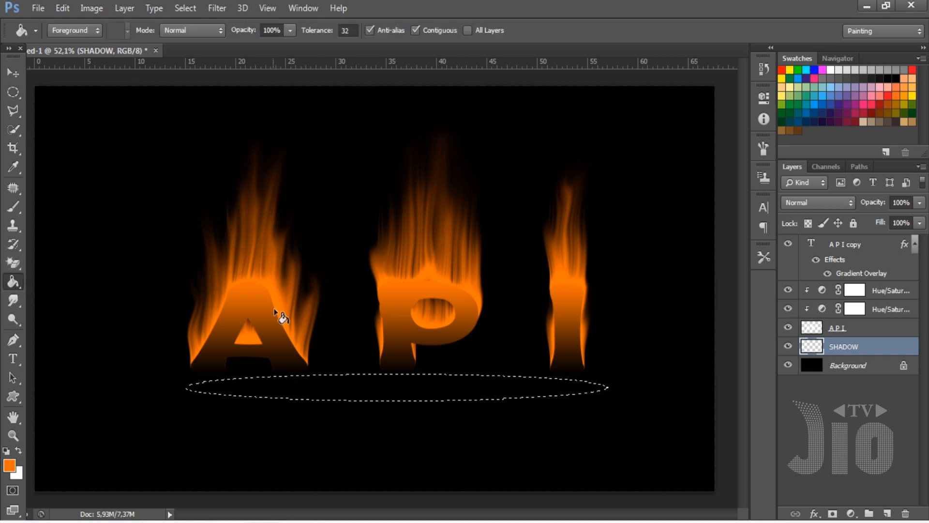
pyautogui.click(438, 396)
pyautogui.hotkey('ctrl', 'd')
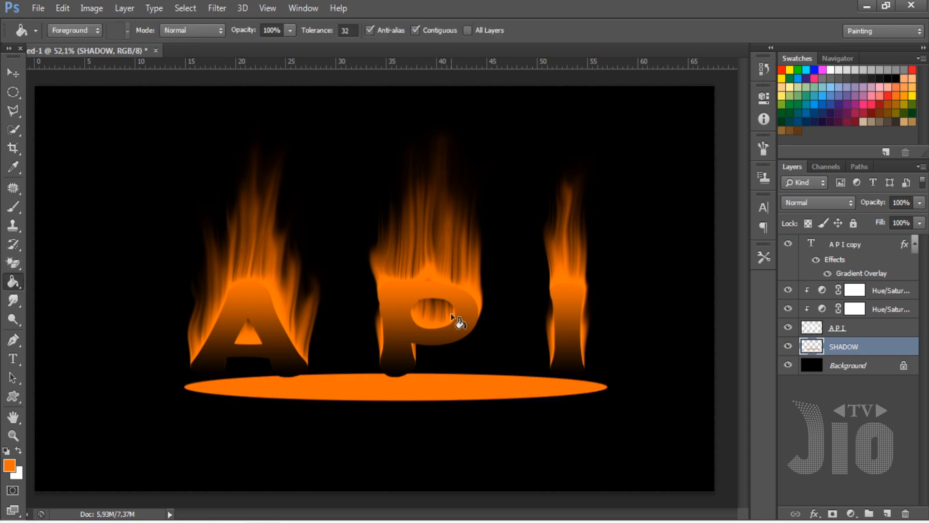
# Step: Apply a Gaussian Blur with a radius of 69.2 pixels to the orange ellipse
pyautogui.click(220, 8)
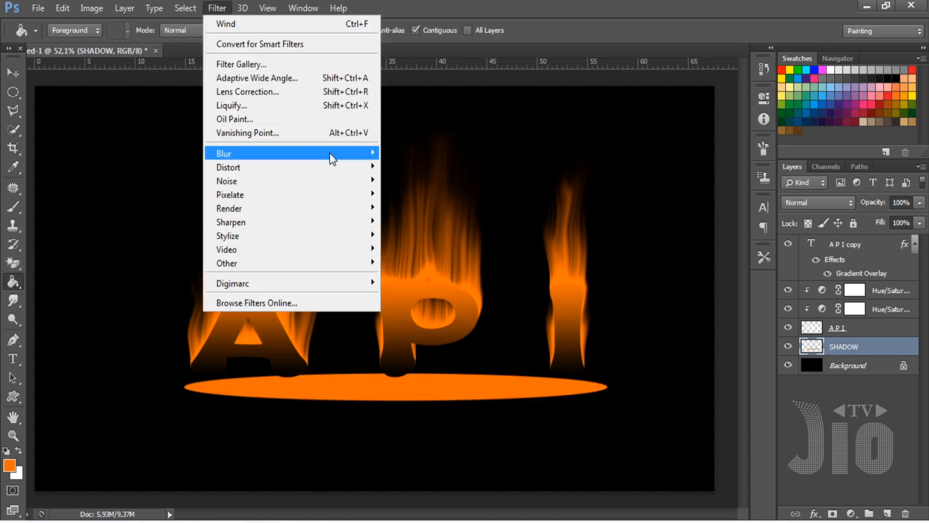
pyautogui.moveTo(329, 153)
pyautogui.click(435, 256)
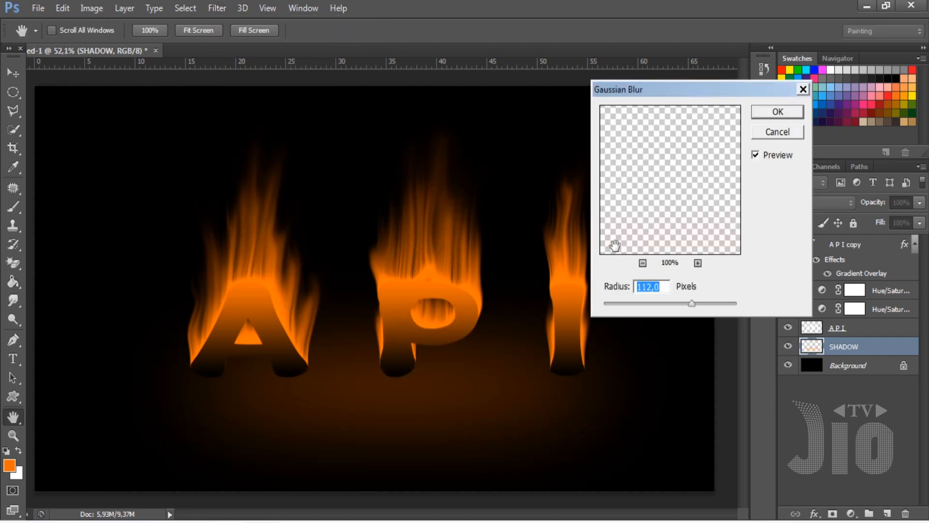
pyautogui.moveTo(652, 306); pyautogui.dragTo(684, 306)
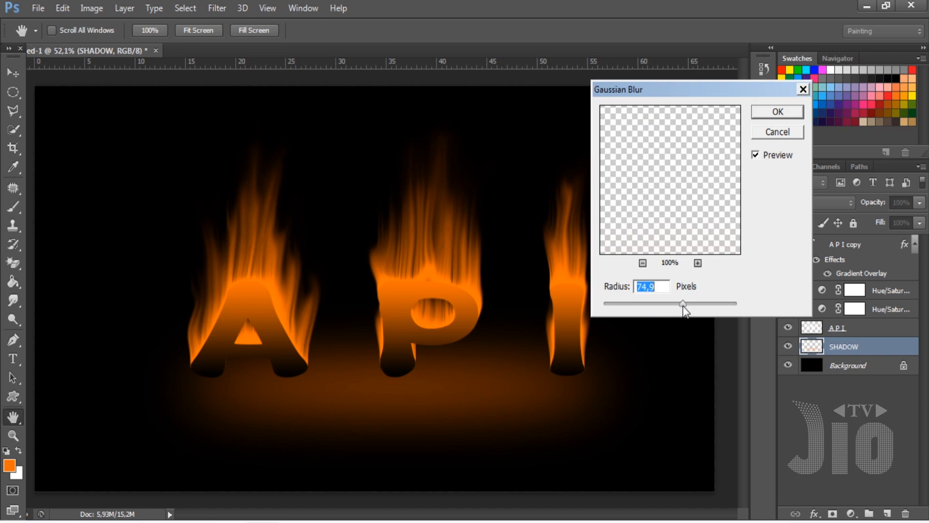
pyautogui.moveTo(683, 306); pyautogui.dragTo(681, 304)
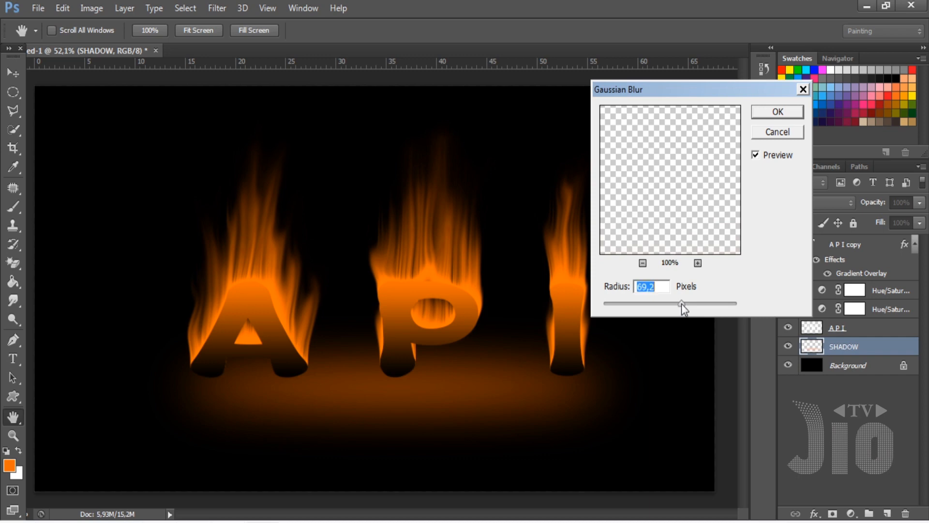
pyautogui.click(774, 111)
# Step: Free-transform the blurred glow to 110.10% width and 80.18% height, and center it beneath the letters
pyautogui.click(13, 72)
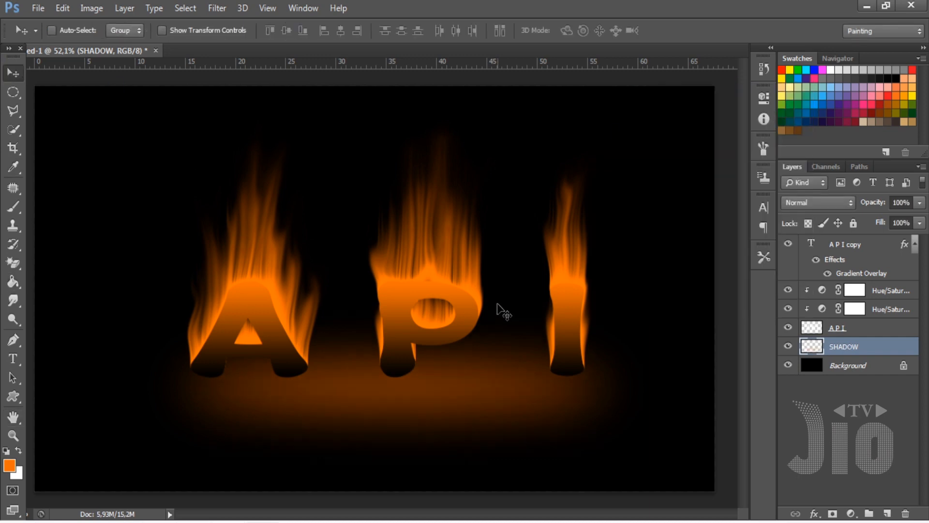
pyautogui.hotkey('ctrl', 't')
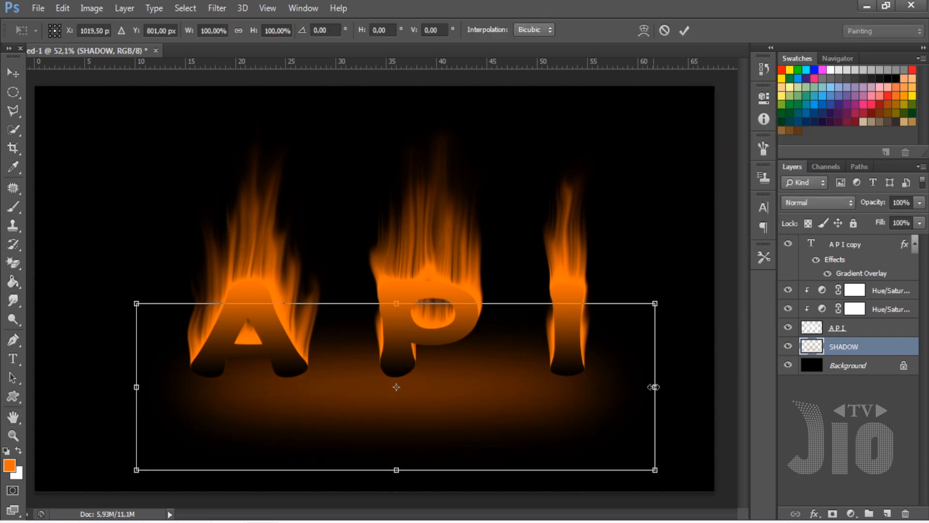
pyautogui.moveTo(655, 388); pyautogui.dragTo(708, 387)
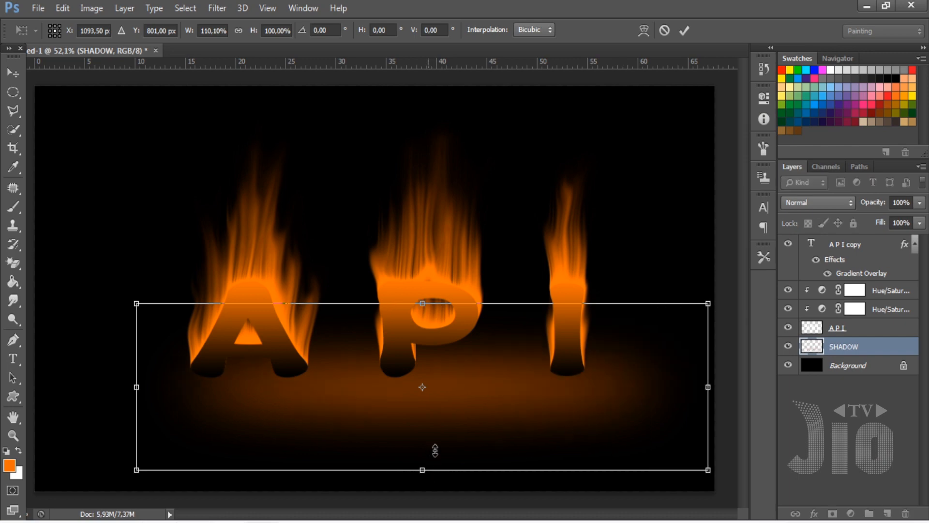
pyautogui.moveTo(435, 450); pyautogui.dragTo(438, 440)
pyautogui.moveTo(529, 406); pyautogui.dragTo(511, 413)
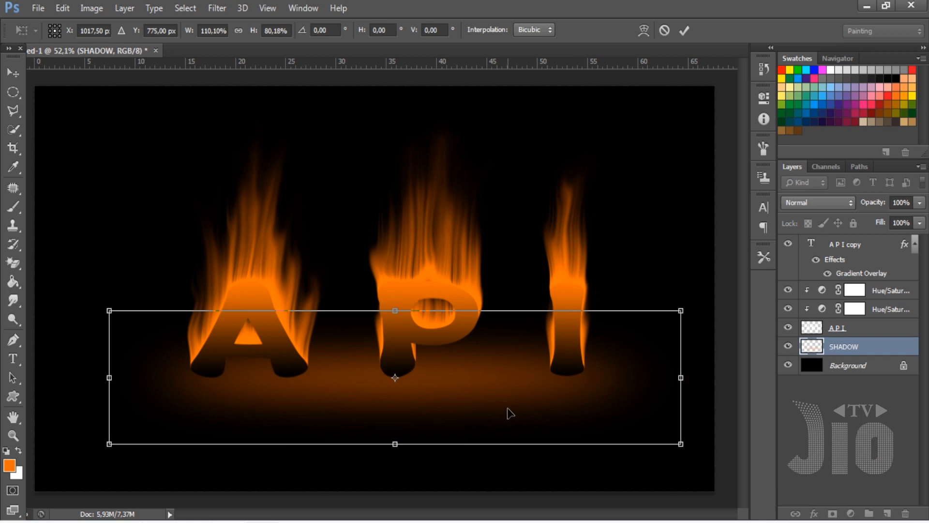
pyautogui.press('Return')
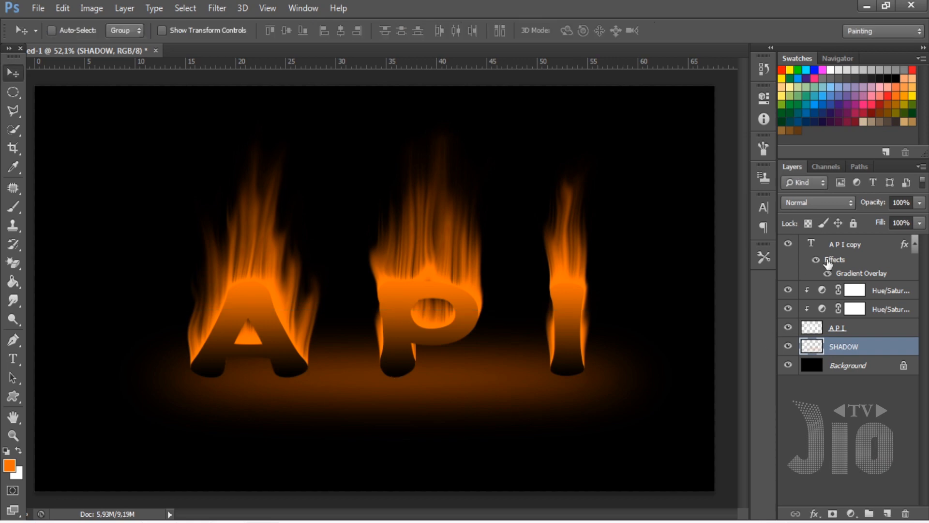
# Step: Lower the SHADOW layer's opacity to 37%
pyautogui.click(920, 205)
pyautogui.moveTo(878, 219)
pyautogui.mouseDown()
pyautogui.moveTo(849, 223)
pyautogui.moveTo(883, 228)
pyautogui.moveTo(877, 222)
pyautogui.mouseUp()
pyautogui.click(650, 14)
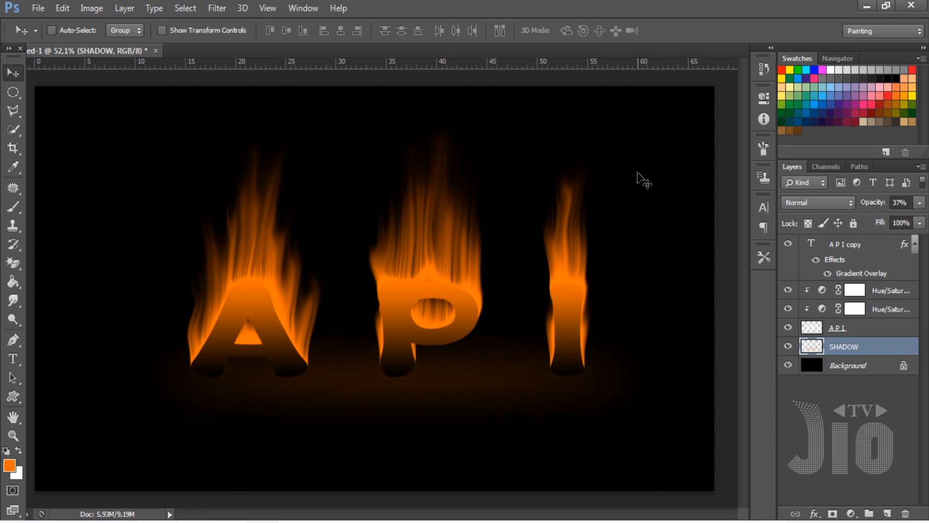